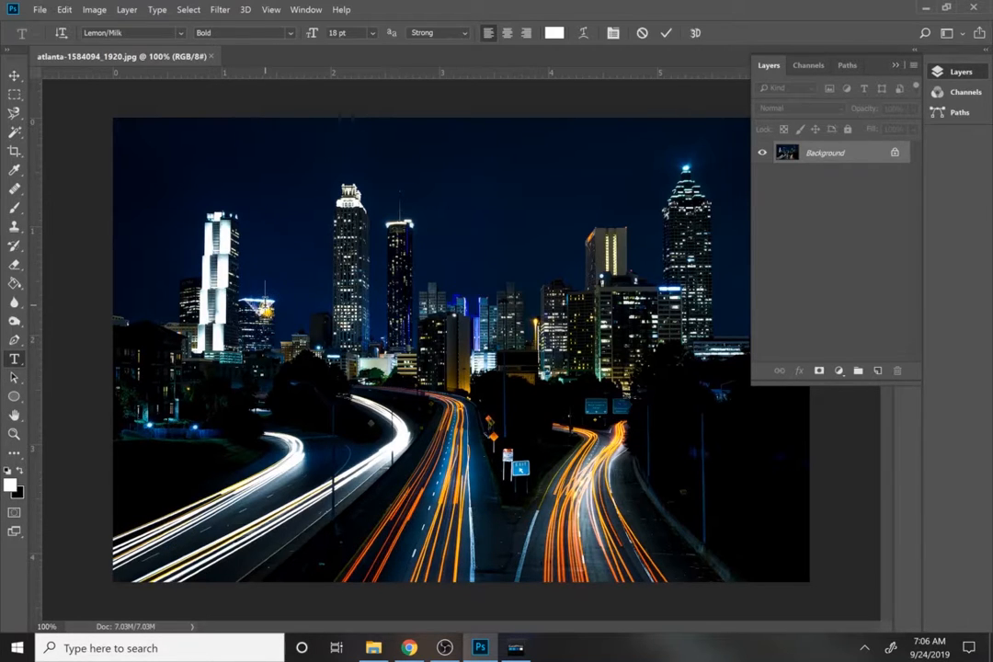
Add the text "ATLANTA" over the skyline as a new text layer.
{"action": "left_click", "coordinate": [269, 303]}
{"action": "type", "text": "AT"}
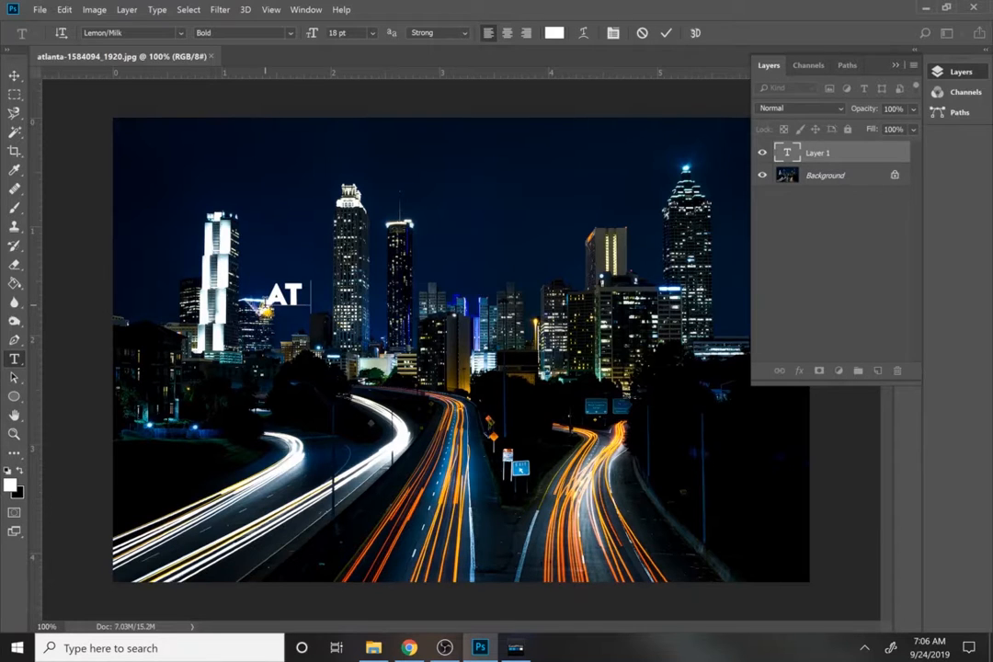
{"action": "type", "text": ":AM"}
{"action": "key", "text": "BackSpace"}
{"action": "key", "text": "BackSpace"}
{"action": "key", "text": "BackSpace"}
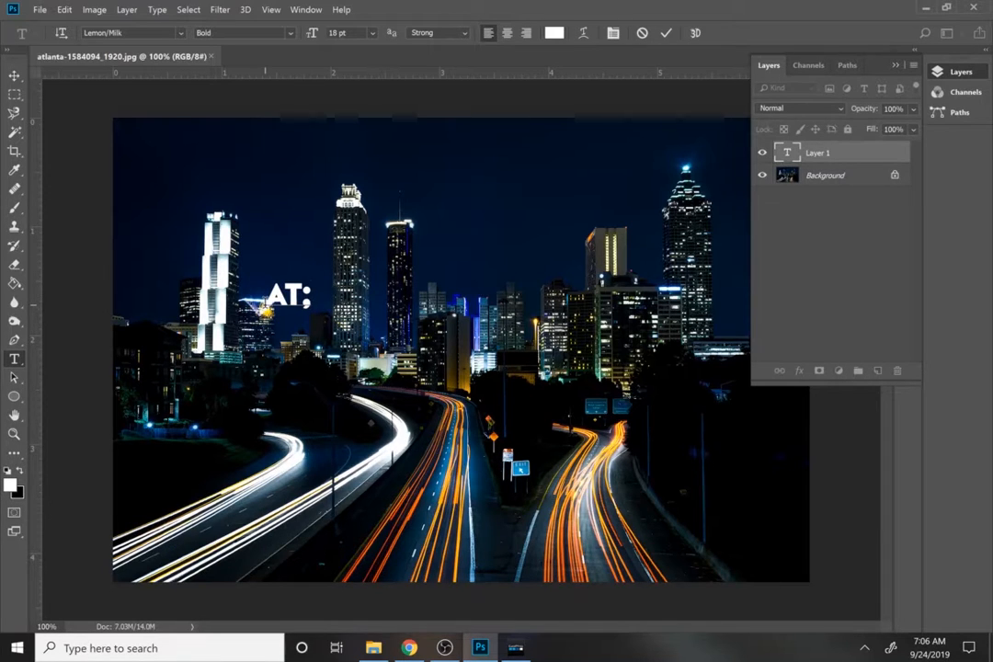
{"action": "type", "text": "L"}
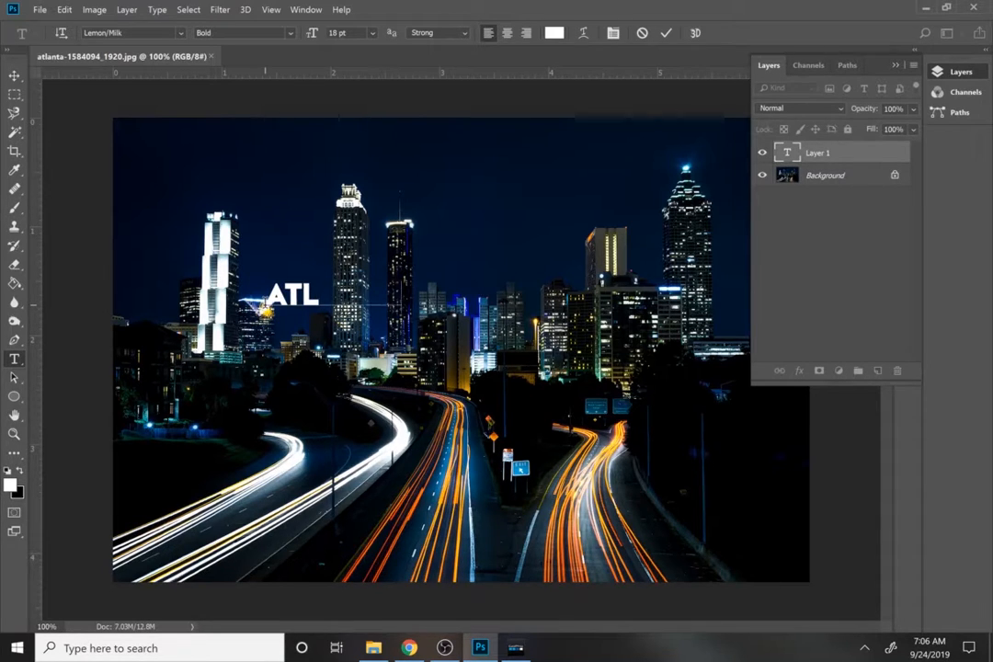
{"action": "type", "text": "ANTA"}
Change the font of the whole text to Dopestyle.
{"action": "key", "text": "ctrl+a"}
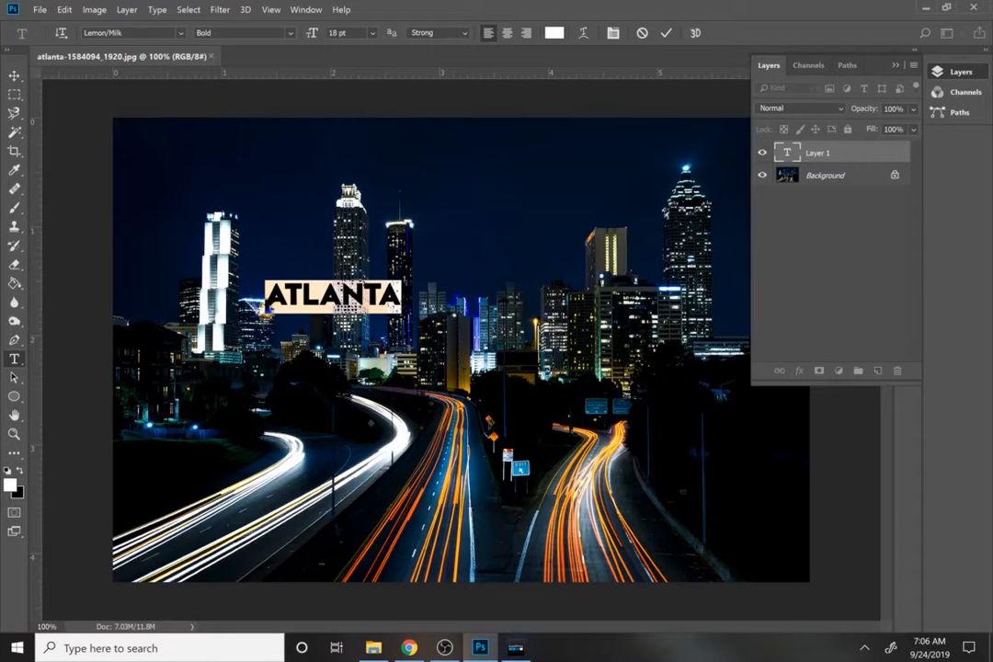
{"action": "left_click", "coordinate": [185, 32]}
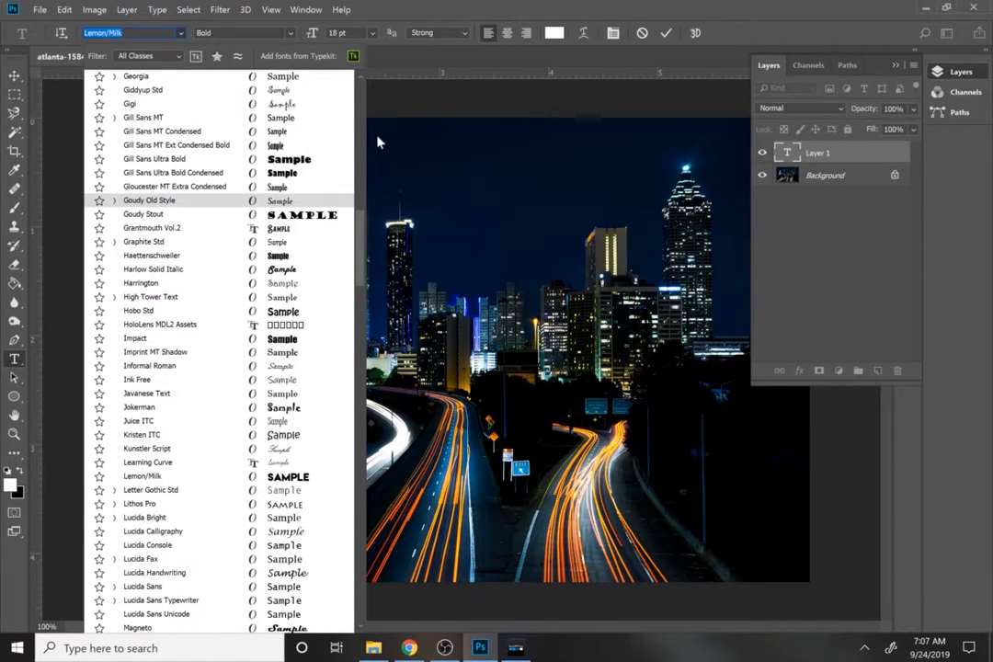
{"action": "scroll", "coordinate": [361, 129], "scroll_direction": "up", "scroll_amount": 10}
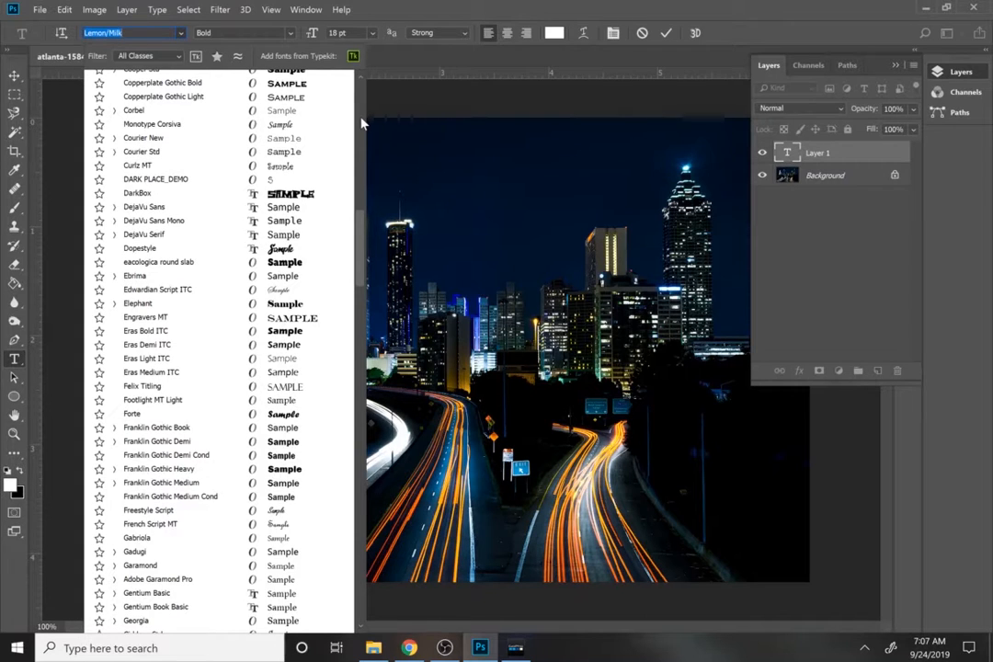
{"action": "left_click", "coordinate": [280, 249]}
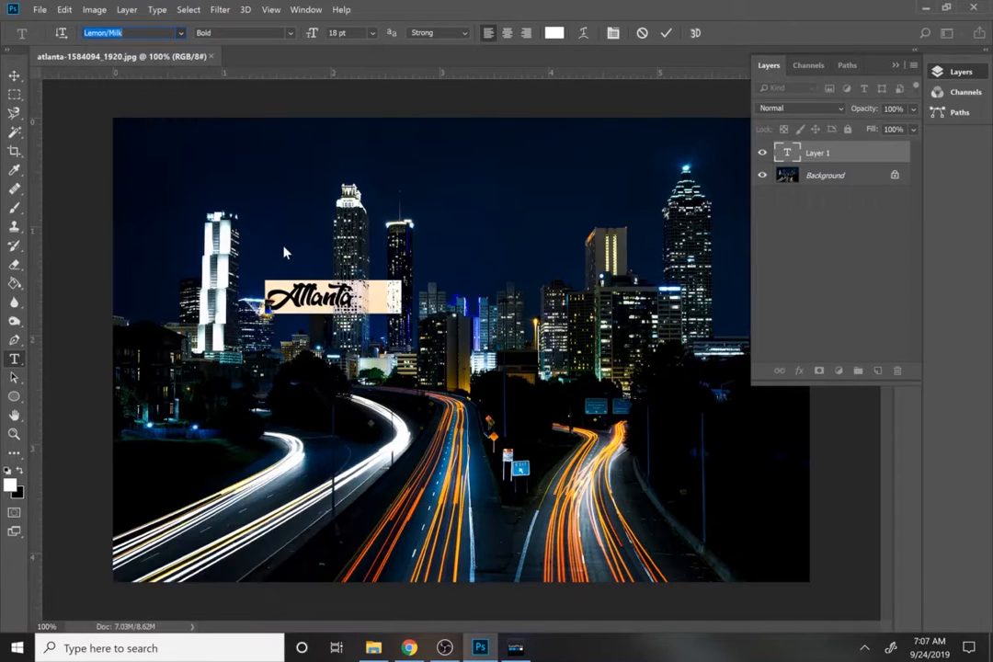
Move the Atlanta text up into the sky and scale it to about 701% so it spans most of the image.
{"action": "left_click", "coordinate": [14, 76]}
{"action": "left_click_drag", "start_coordinate": [310, 294], "coordinate": [180, 182]}
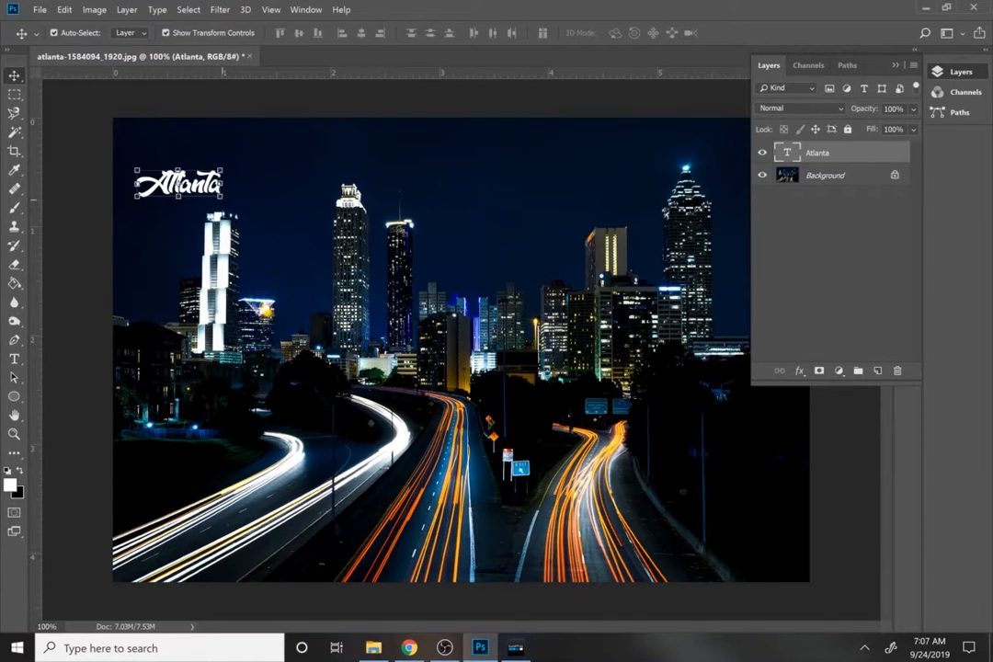
{"action": "key", "text": "ctrl+t"}
{"action": "left_click_drag", "start_coordinate": [221, 197], "coordinate": [740, 449]}
{"action": "left_click_drag", "start_coordinate": [647, 365], "coordinate": [643, 355]}
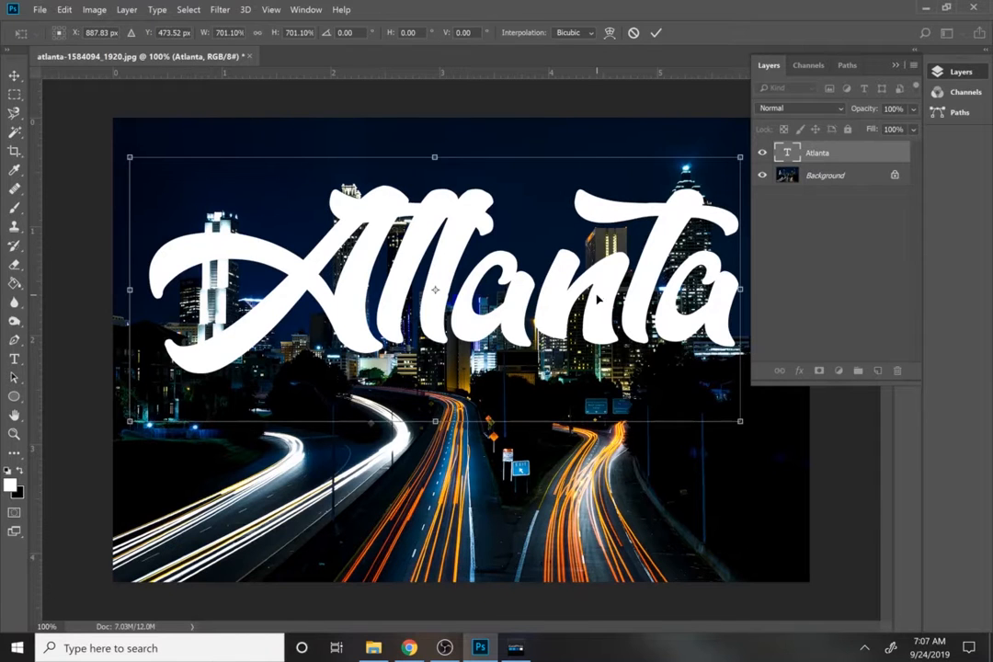
{"action": "left_click_drag", "start_coordinate": [597, 299], "coordinate": [582, 245]}
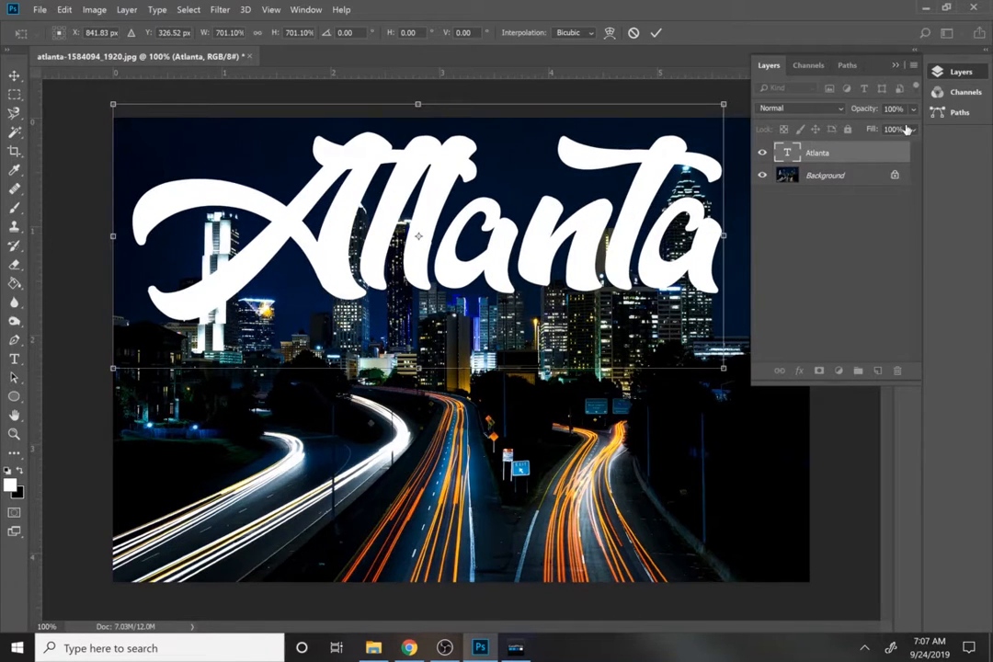
Enlarge the Atlanta text to about 787% and centre it over the buildings across the image width.
{"action": "left_click", "coordinate": [894, 66]}
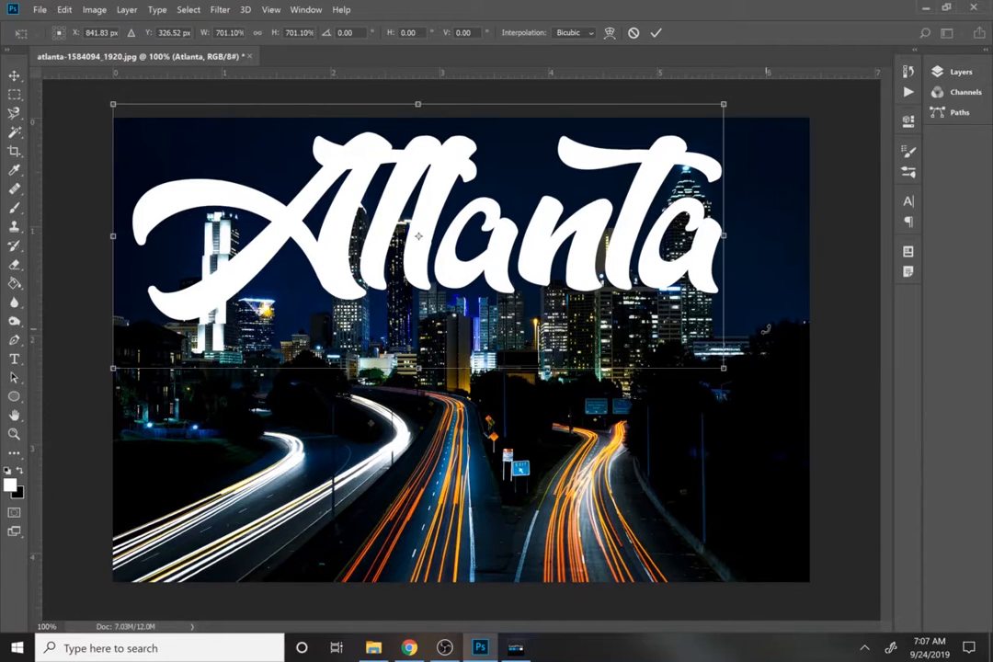
{"action": "left_click_drag", "start_coordinate": [723, 369], "coordinate": [780, 449]}
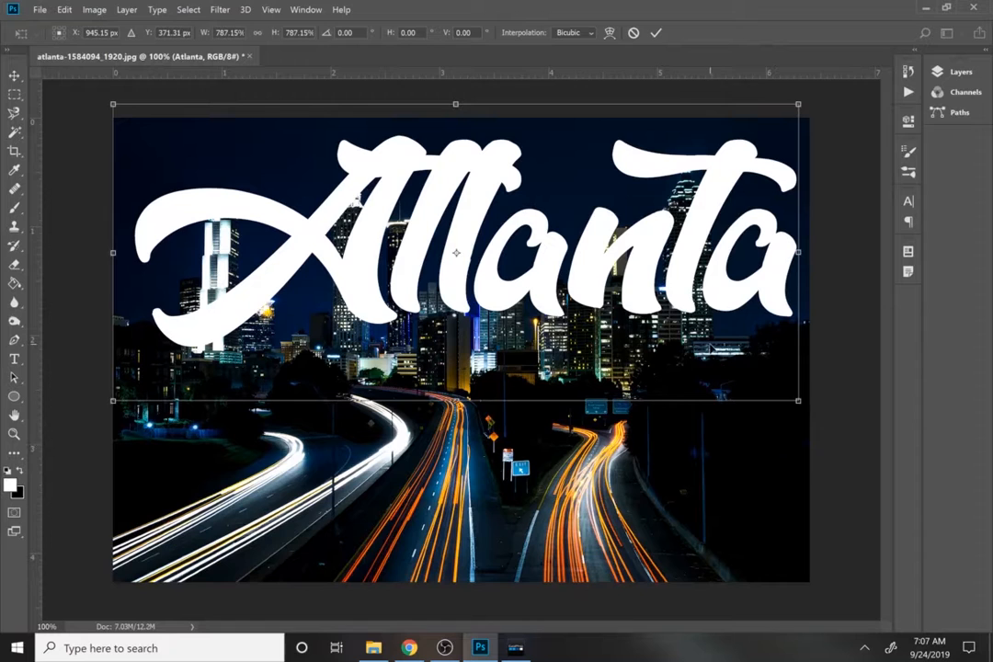
{"action": "left_click_drag", "start_coordinate": [710, 346], "coordinate": [680, 361]}
{"action": "left_click_drag", "start_coordinate": [669, 300], "coordinate": [687, 300]}
{"action": "key", "text": "Return"}
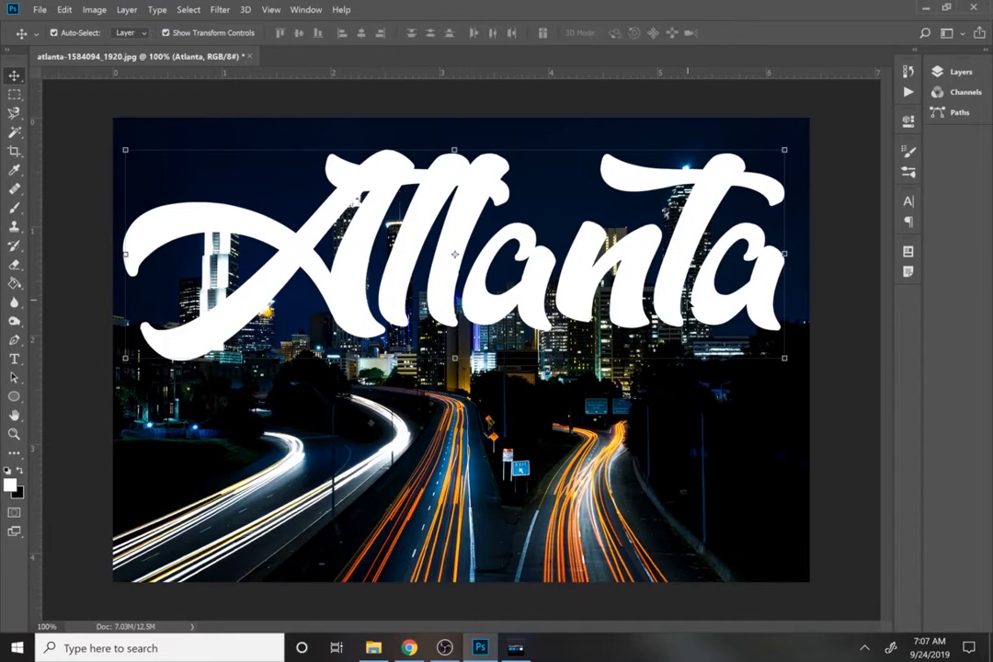
Lower the Atlanta text layer's opacity to 52% and add a layer mask to it.
{"action": "left_click", "coordinate": [956, 72]}
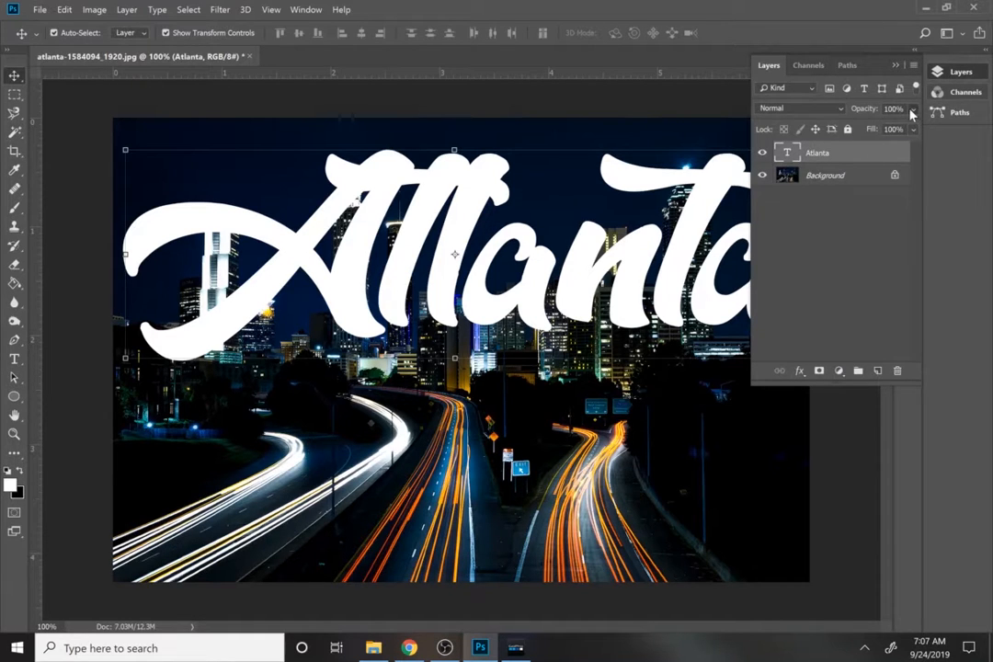
{"action": "left_click", "coordinate": [912, 109]}
{"action": "left_click", "coordinate": [885, 128]}
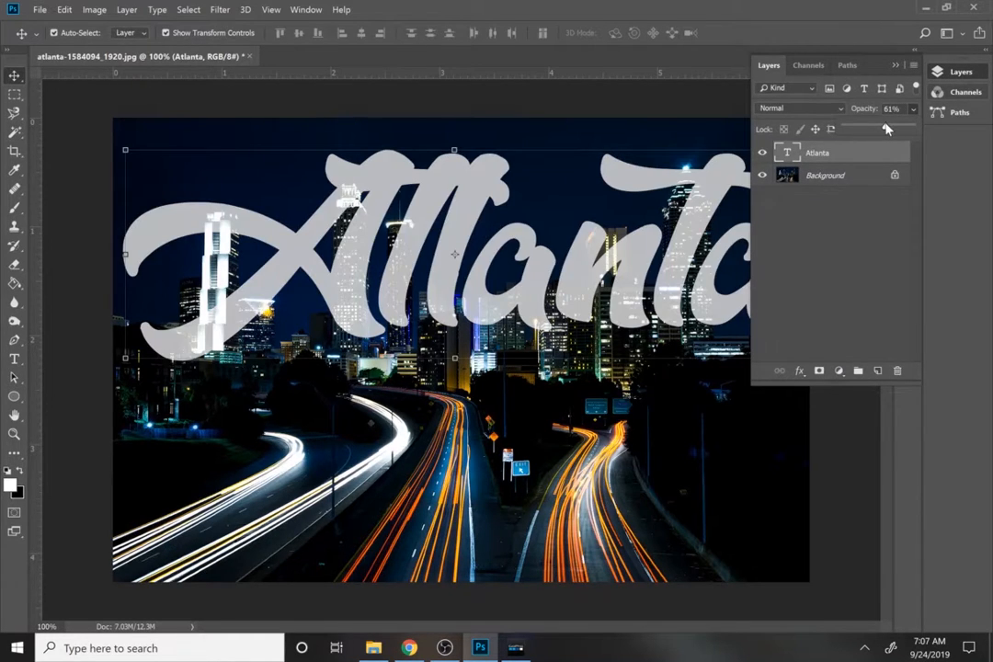
{"action": "left_click_drag", "start_coordinate": [882, 129], "coordinate": [880, 129]}
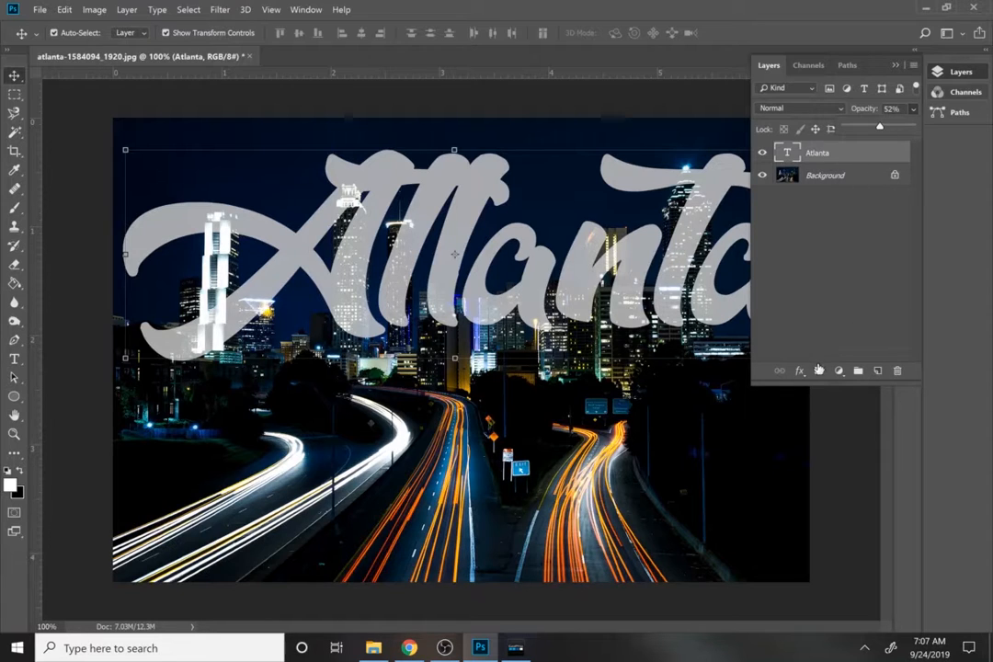
{"action": "left_click", "coordinate": [819, 374]}
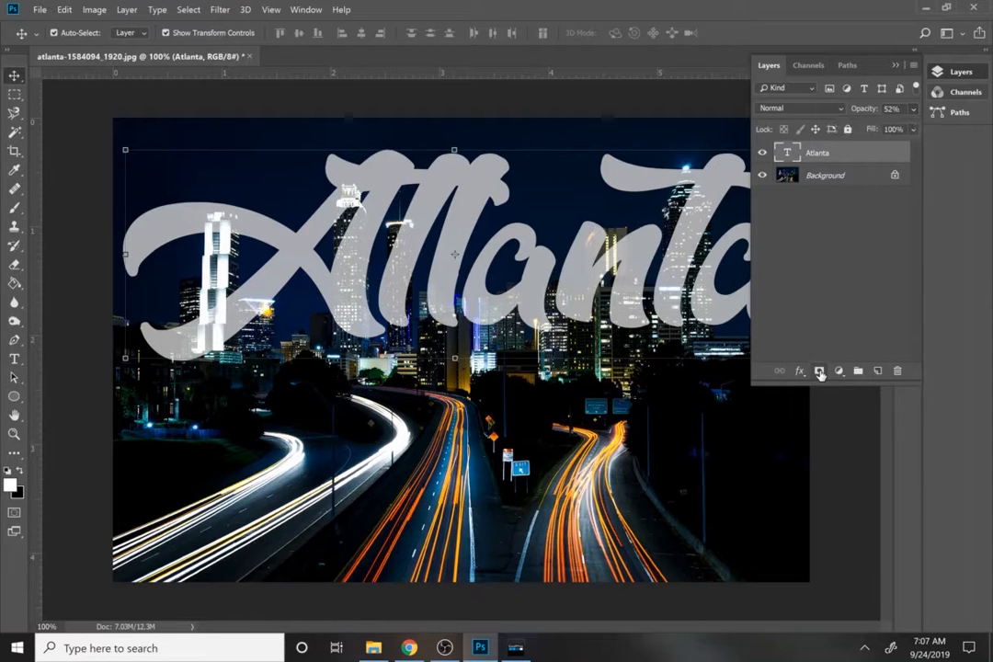
{"action": "left_click", "coordinate": [819, 373]}
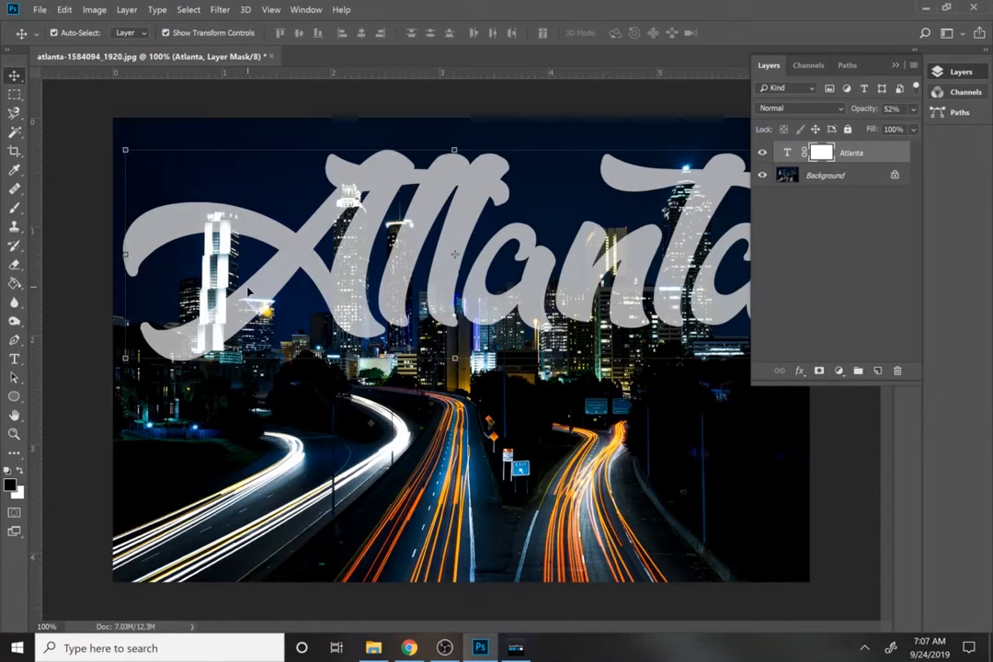
Brush black over parts of the A's lower tail on the layer mask, and paint them back in with white.
{"action": "left_click", "coordinate": [13, 208]}
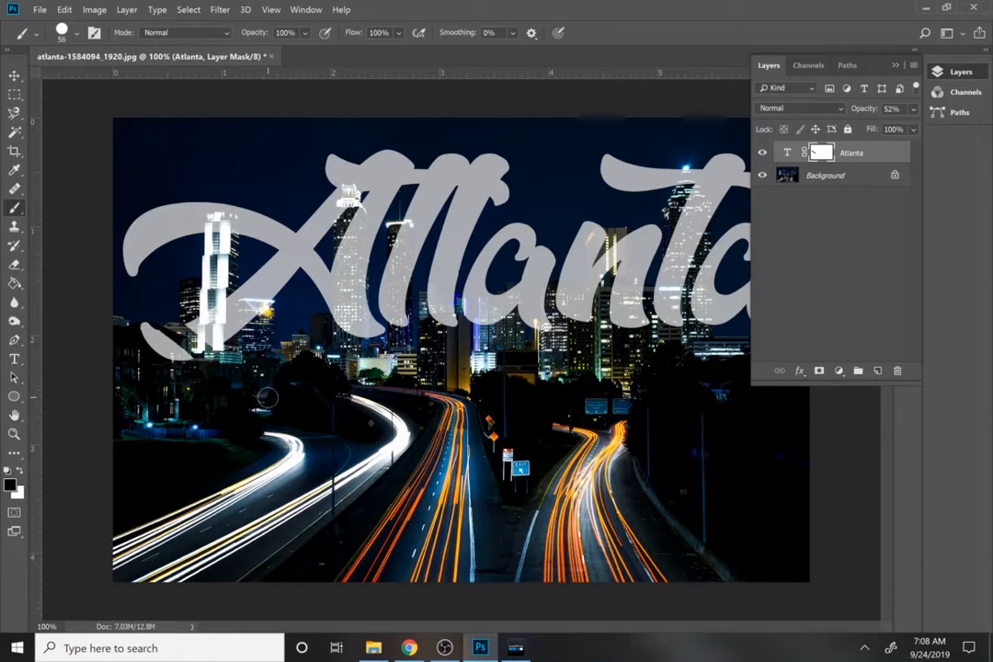
{"action": "left_click_drag", "start_coordinate": [206, 342], "coordinate": [126, 265]}
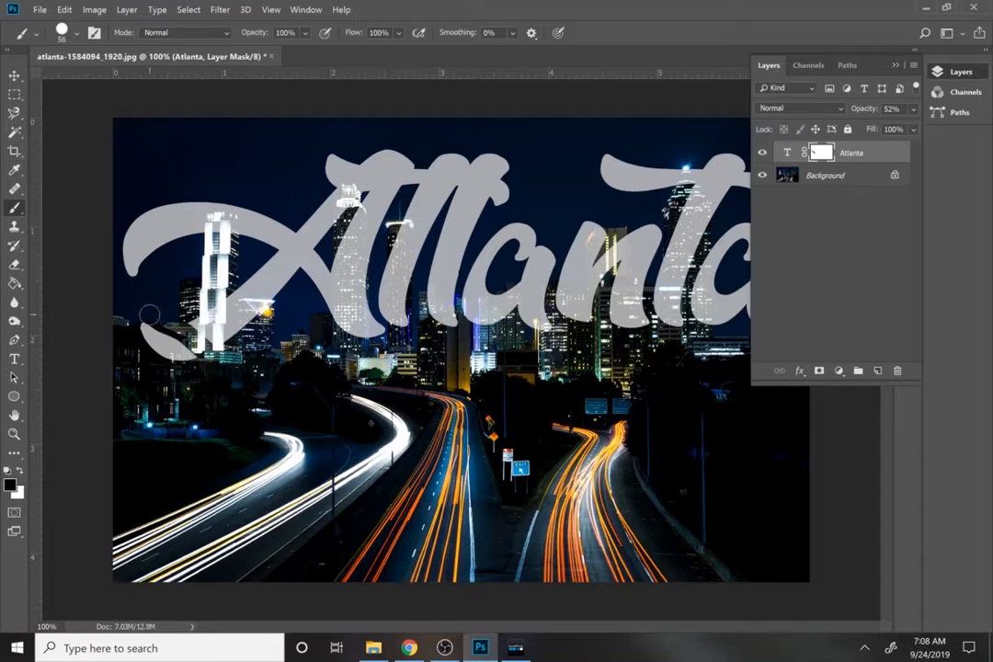
{"action": "mouse_move", "coordinate": [238, 347]}
{"action": "left_mouse_down"}
{"action": "mouse_move", "coordinate": [266, 319]}
{"action": "mouse_move", "coordinate": [279, 323]}
{"action": "mouse_move", "coordinate": [237, 276]}
{"action": "left_mouse_up"}
{"action": "key", "text": "x"}
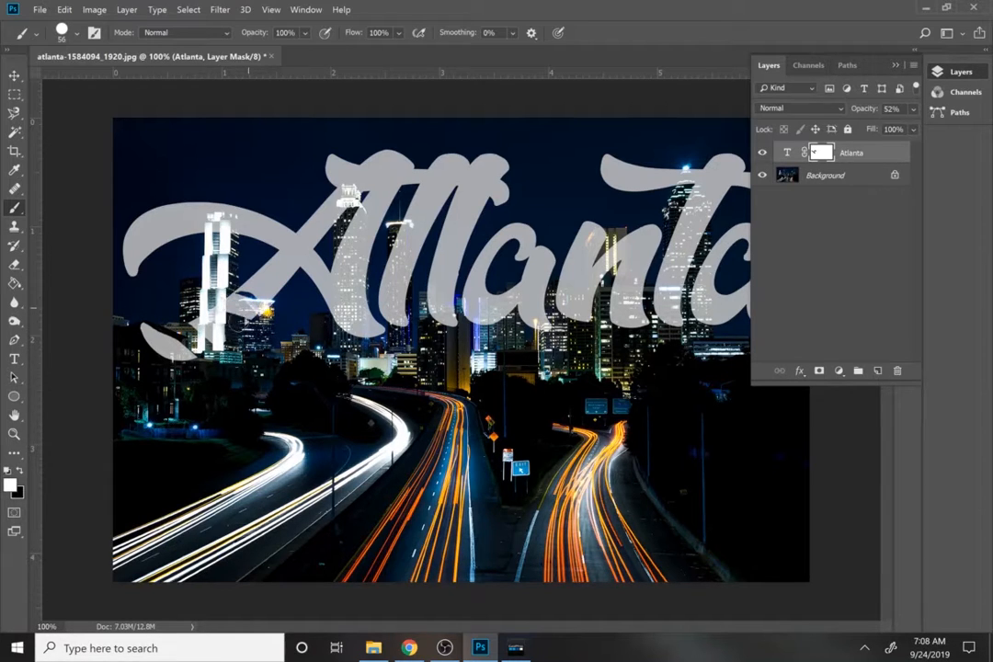
{"action": "left_click_drag", "start_coordinate": [176, 321], "coordinate": [214, 361]}
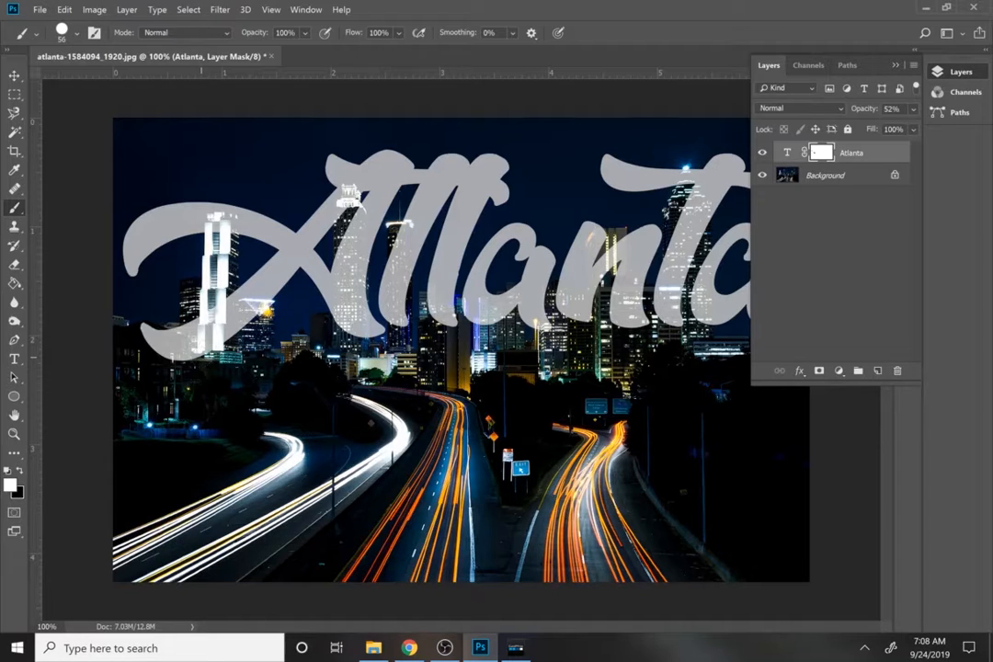
Hide the Atlanta text layer and activate the Pen tool on the Background layer.
{"action": "left_click", "coordinate": [761, 154]}
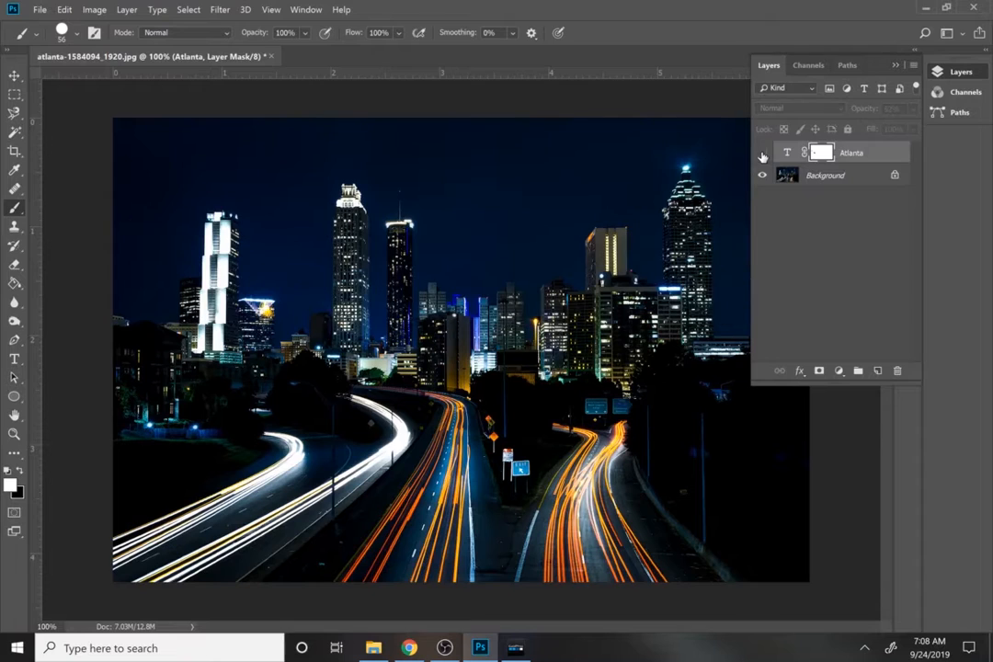
{"action": "left_click", "coordinate": [814, 176]}
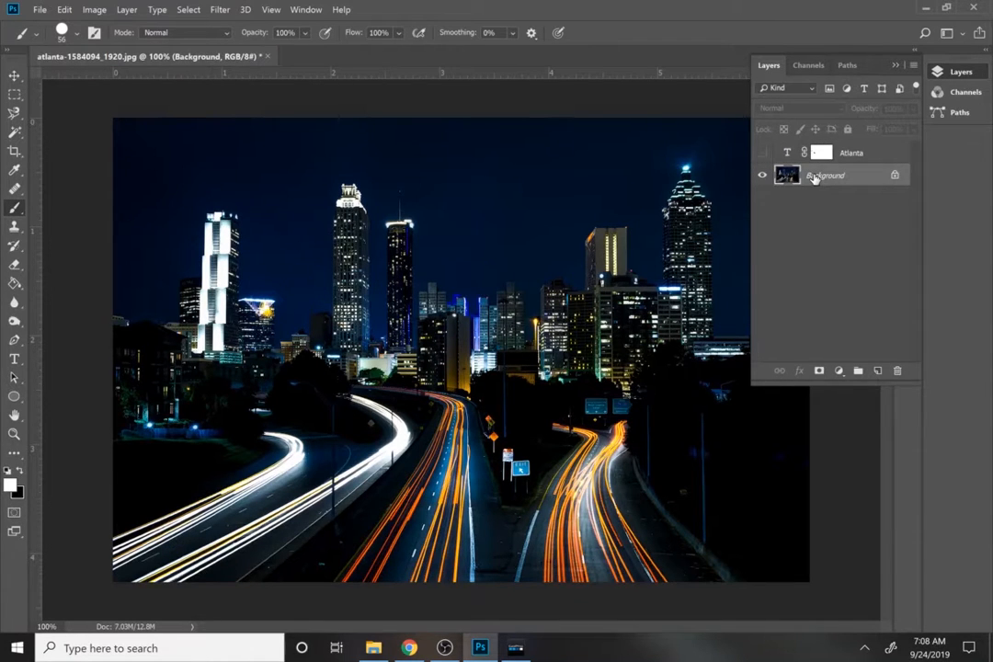
{"action": "key", "text": "p"}
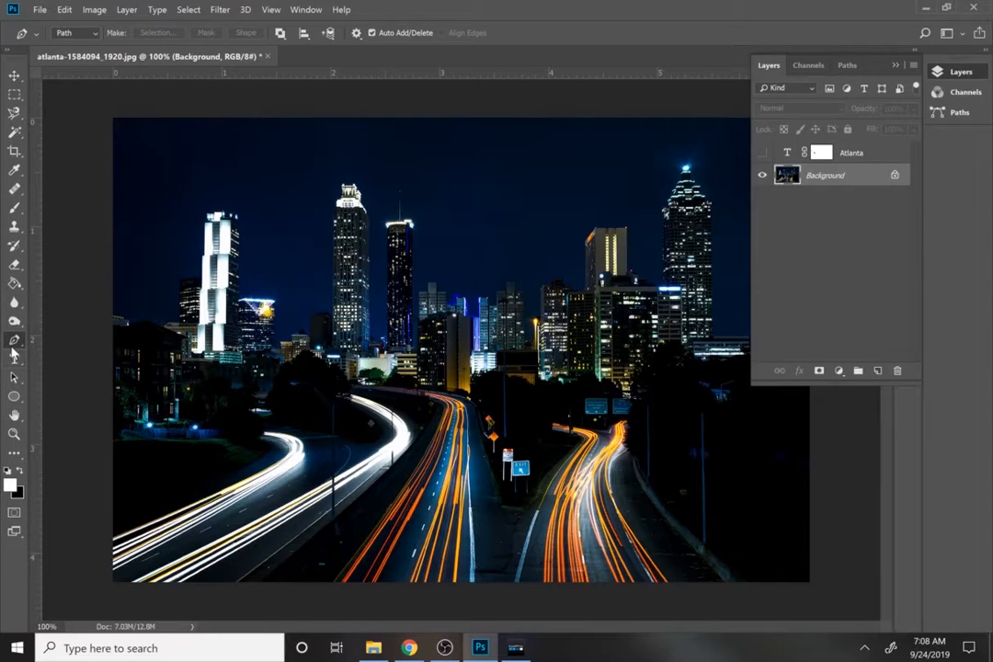
Trace a Pen path from the image's left edge along the roofline of the white tower and the lower buildings beside it.
{"action": "key", "text": "z"}
{"action": "left_click", "coordinate": [194, 316]}
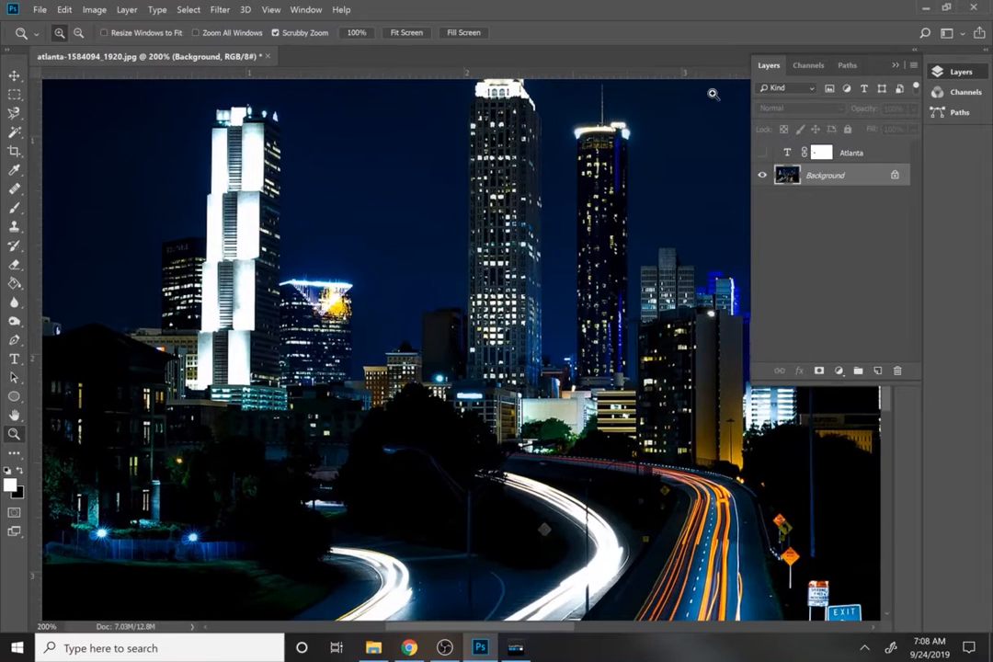
{"action": "left_click", "coordinate": [896, 66]}
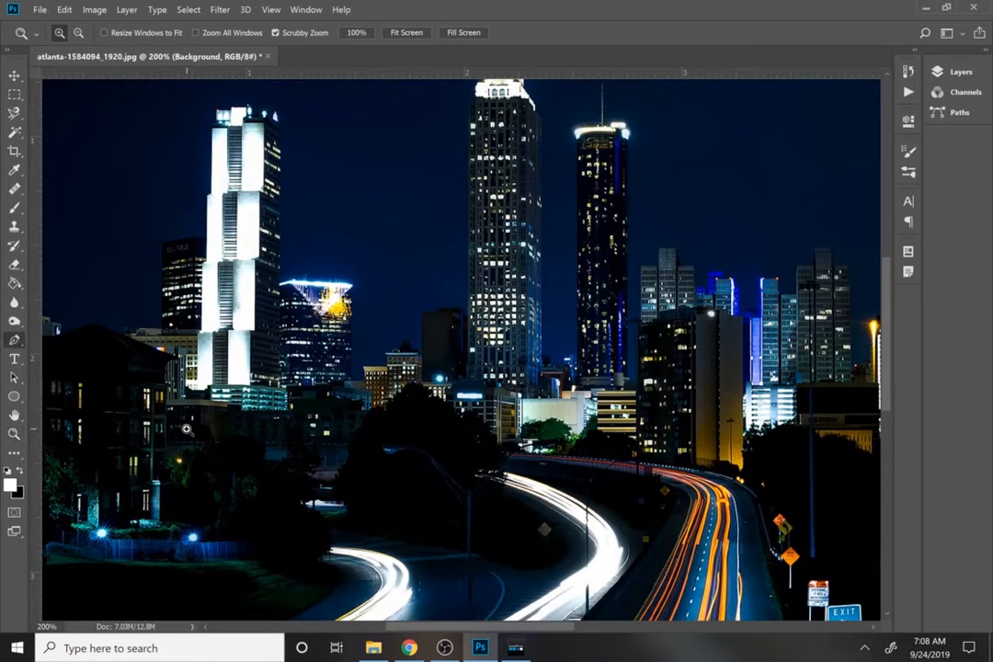
{"action": "key", "text": "p"}
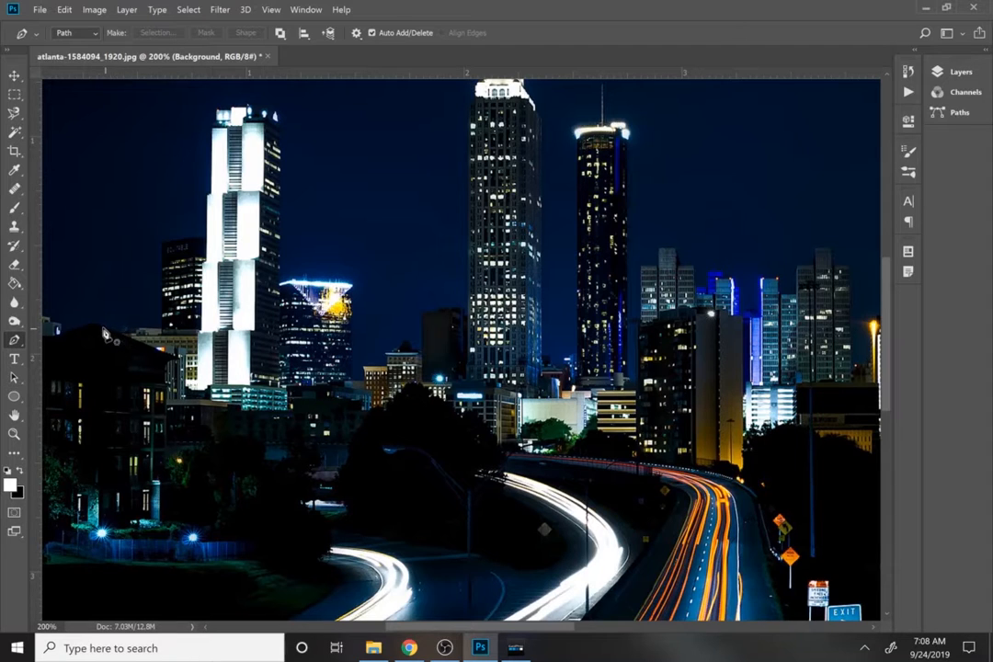
{"action": "left_click", "coordinate": [45, 321]}
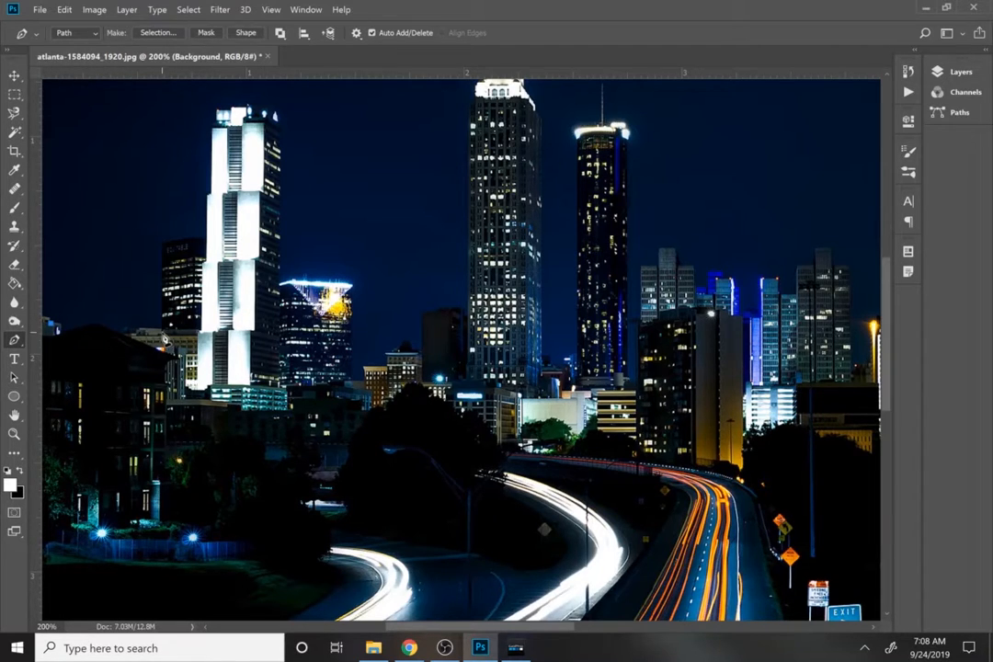
{"action": "left_click", "coordinate": [162, 329]}
{"action": "left_click", "coordinate": [162, 244]}
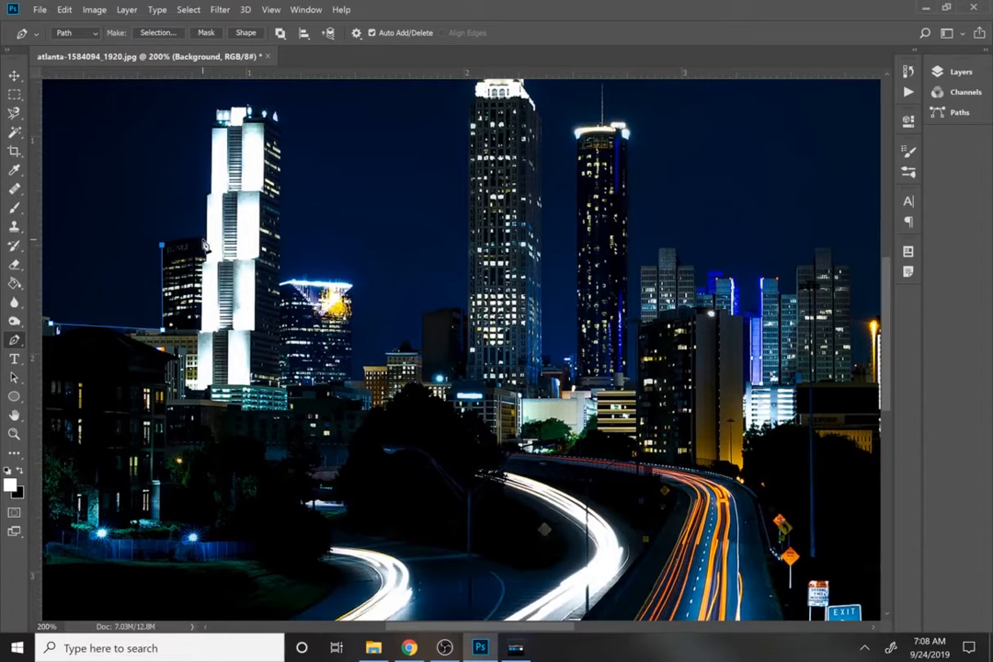
{"action": "left_click", "coordinate": [207, 240]}
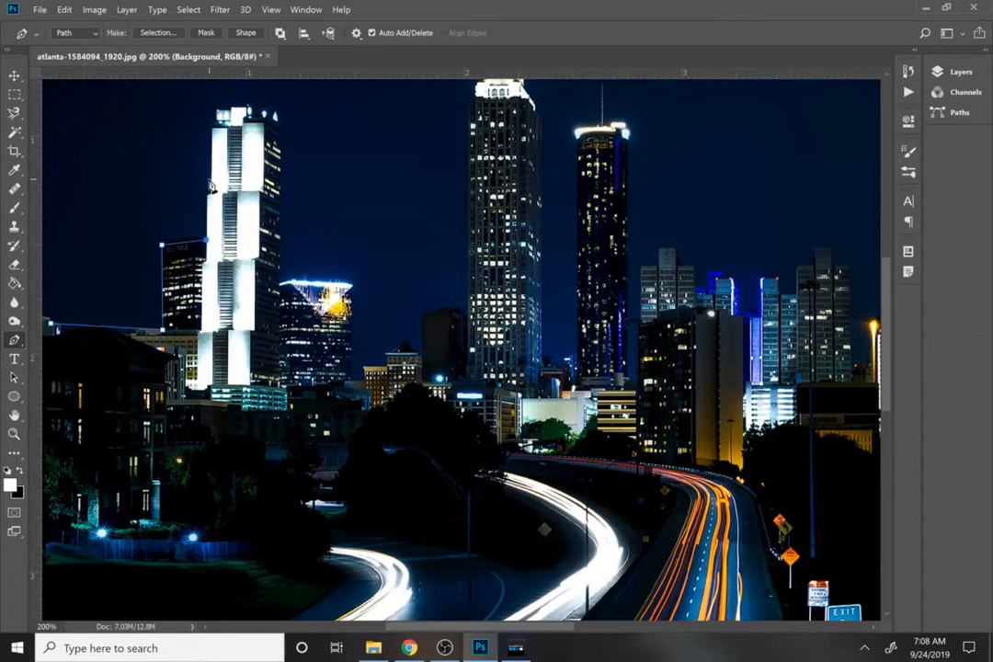
{"action": "left_click", "coordinate": [217, 116]}
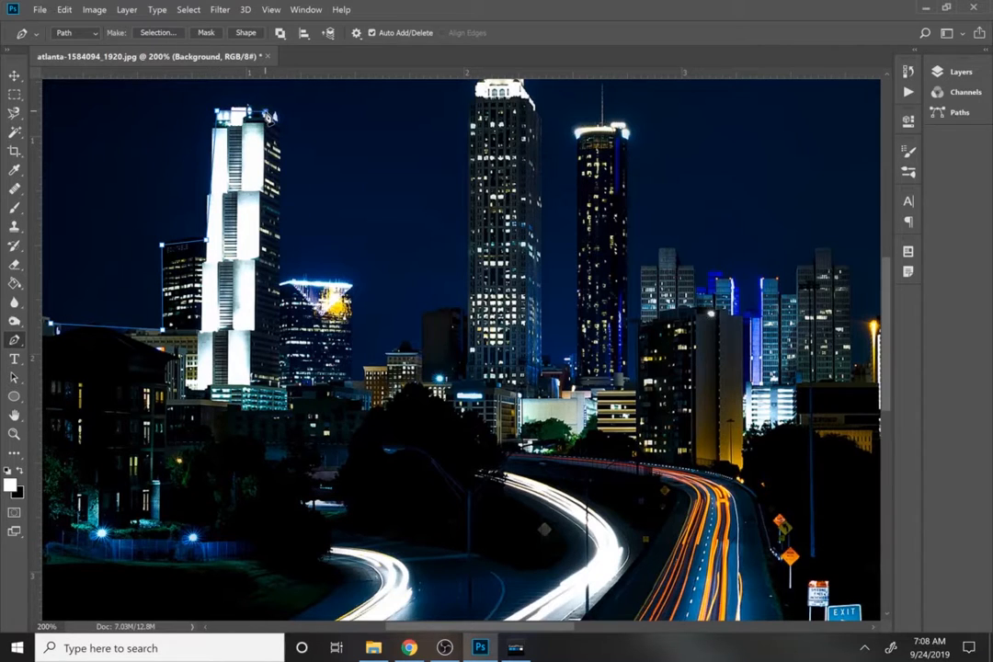
{"action": "left_click", "coordinate": [281, 120]}
{"action": "left_click", "coordinate": [279, 282]}
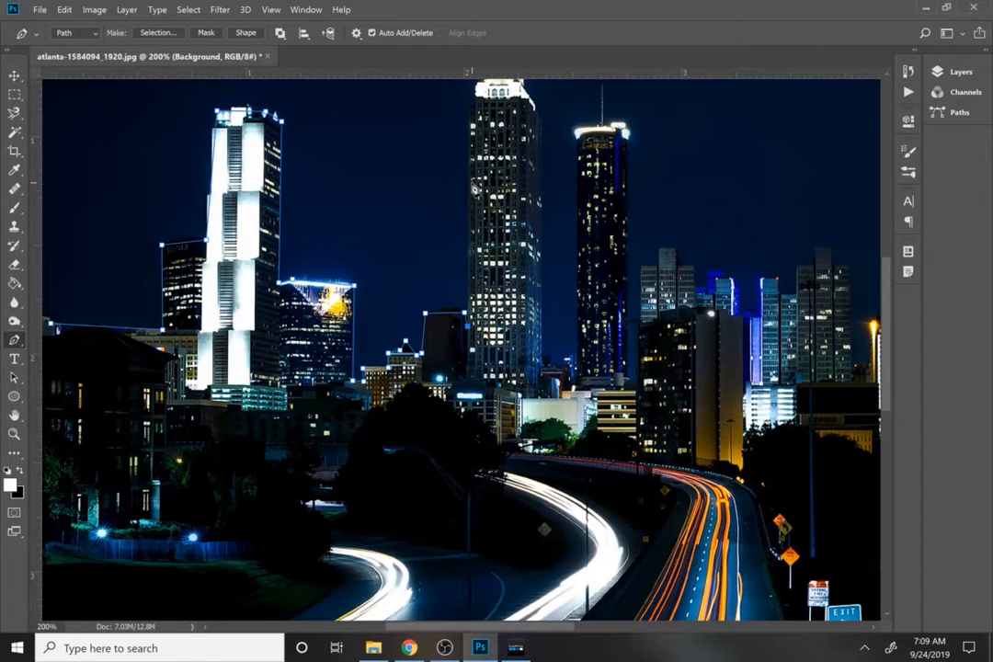
Continue the Pen path up and around the tallest central tower's lit crown and down its far side.
{"action": "scroll", "coordinate": [449, 297], "scroll_direction": "up", "scroll_amount": 5}
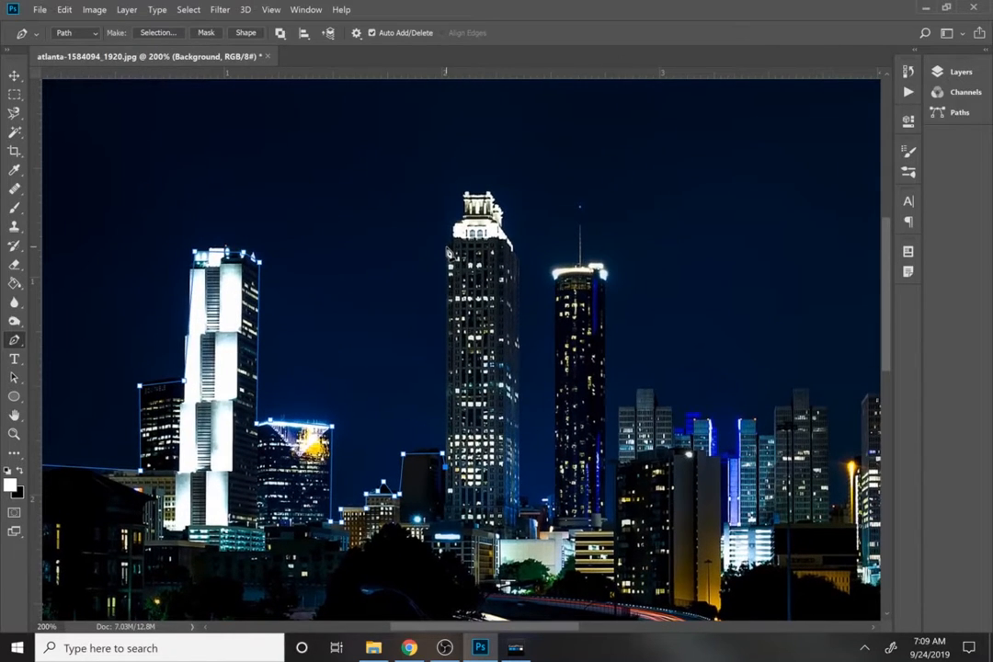
{"action": "left_click", "coordinate": [447, 246]}
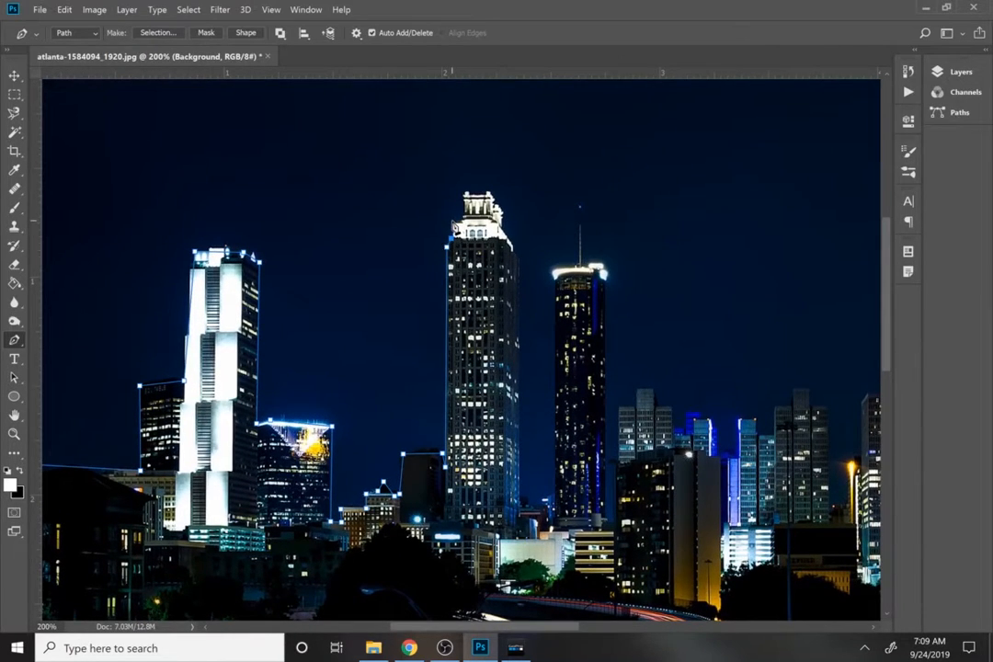
{"action": "left_click", "coordinate": [451, 221]}
{"action": "left_click", "coordinate": [463, 194]}
{"action": "left_click", "coordinate": [491, 195]}
{"action": "left_click", "coordinate": [503, 227]}
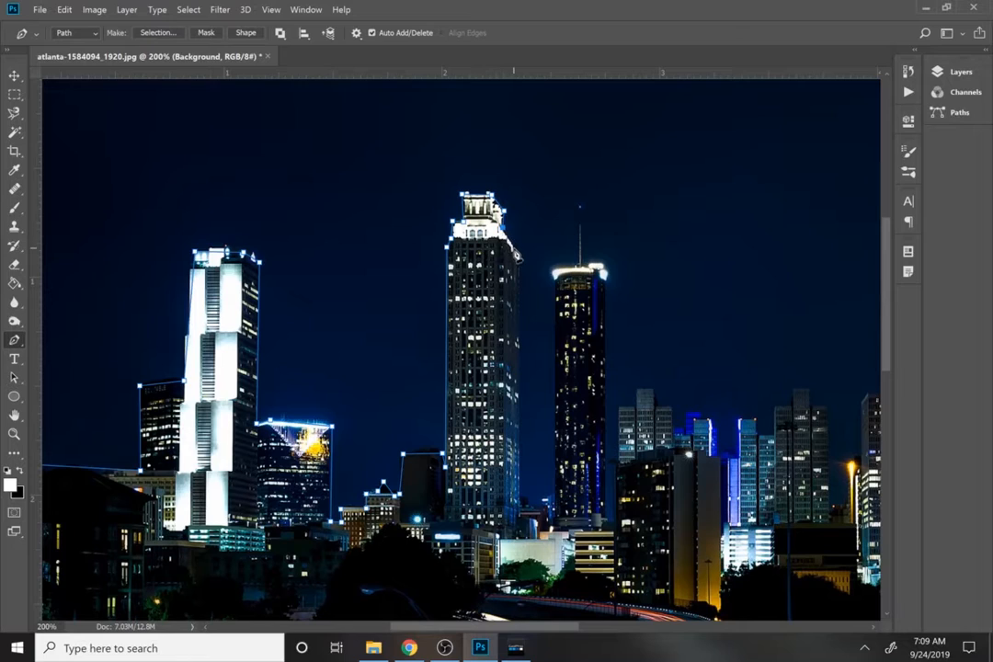
{"action": "left_click", "coordinate": [519, 260]}
{"action": "left_click", "coordinate": [521, 497]}
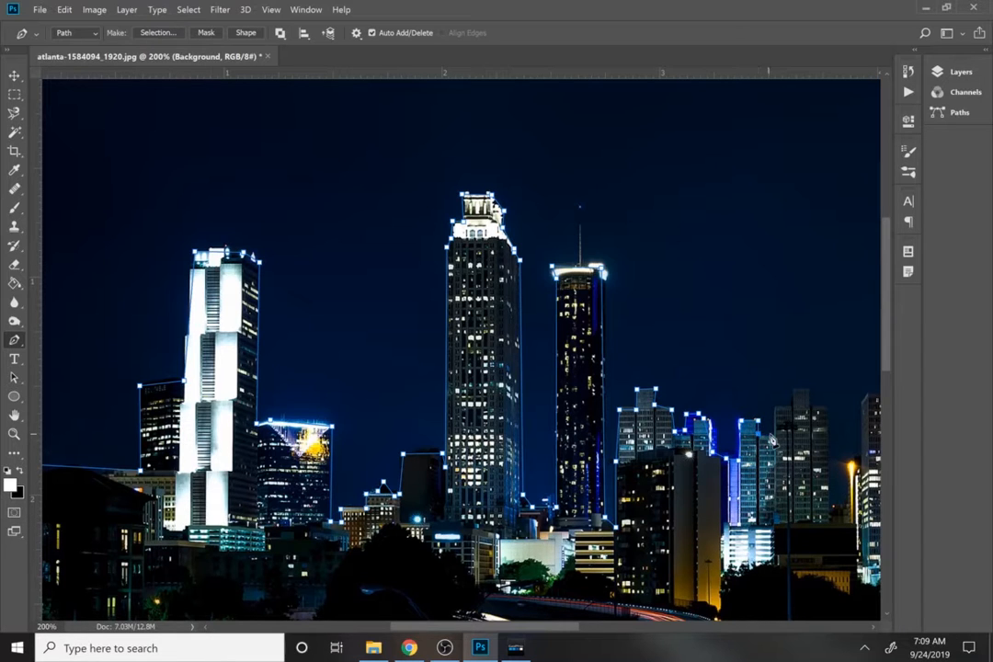
Extend the Pen path over the mid-rise buildings between the round tower and the building with gold-lit vertical strips.
{"action": "left_click_drag", "start_coordinate": [785, 436], "coordinate": [569, 401]}
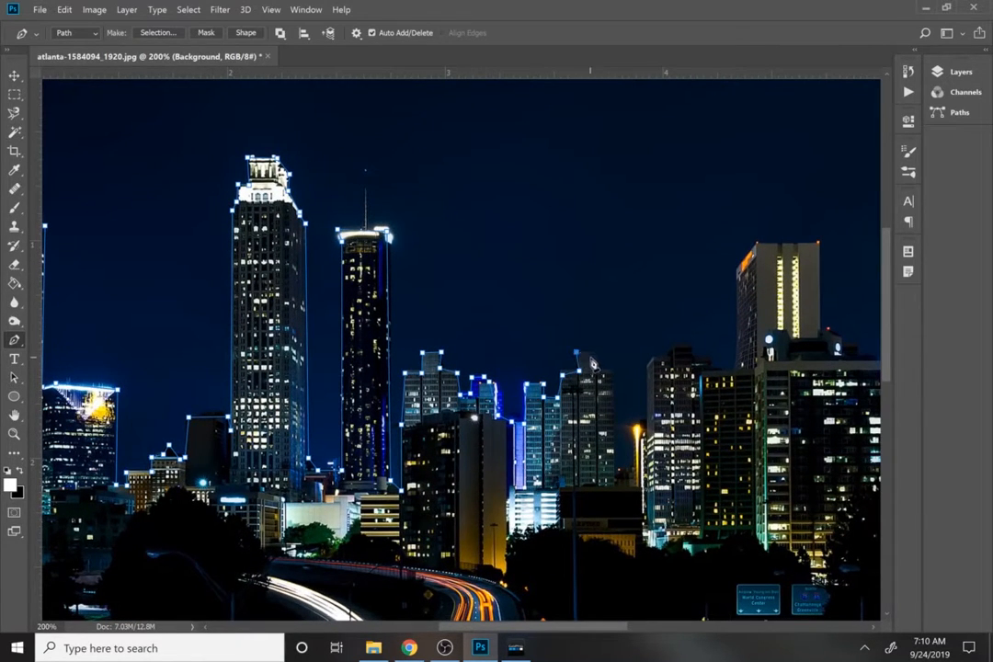
{"action": "left_click", "coordinate": [596, 358]}
{"action": "left_click", "coordinate": [614, 370]}
{"action": "left_click", "coordinate": [641, 487]}
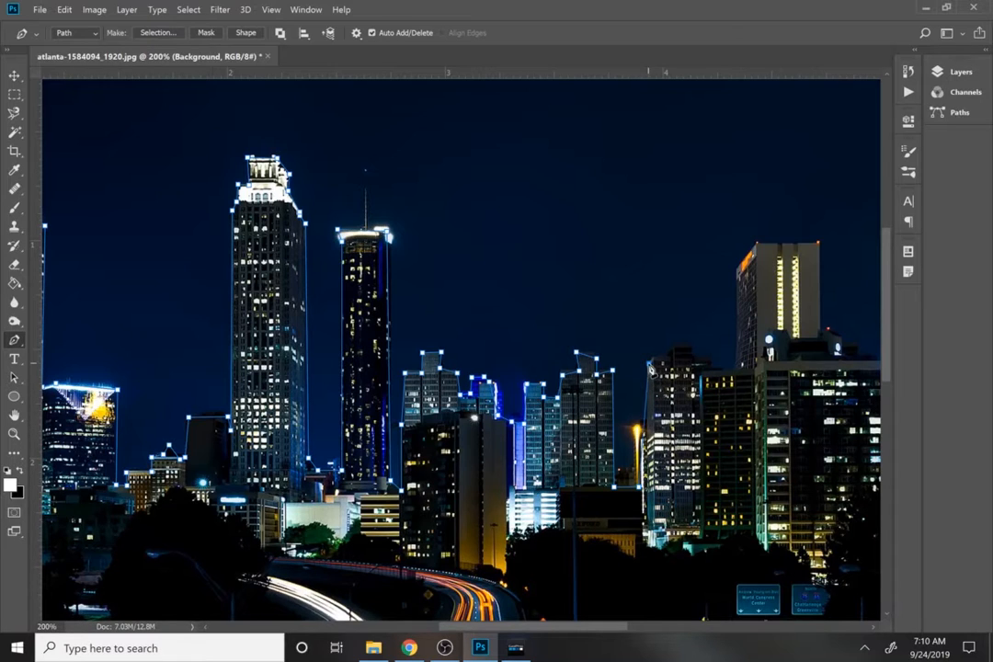
{"action": "left_click", "coordinate": [672, 345]}
{"action": "left_click", "coordinate": [686, 343]}
{"action": "left_click_drag", "start_coordinate": [698, 358], "coordinate": [396, 363]}
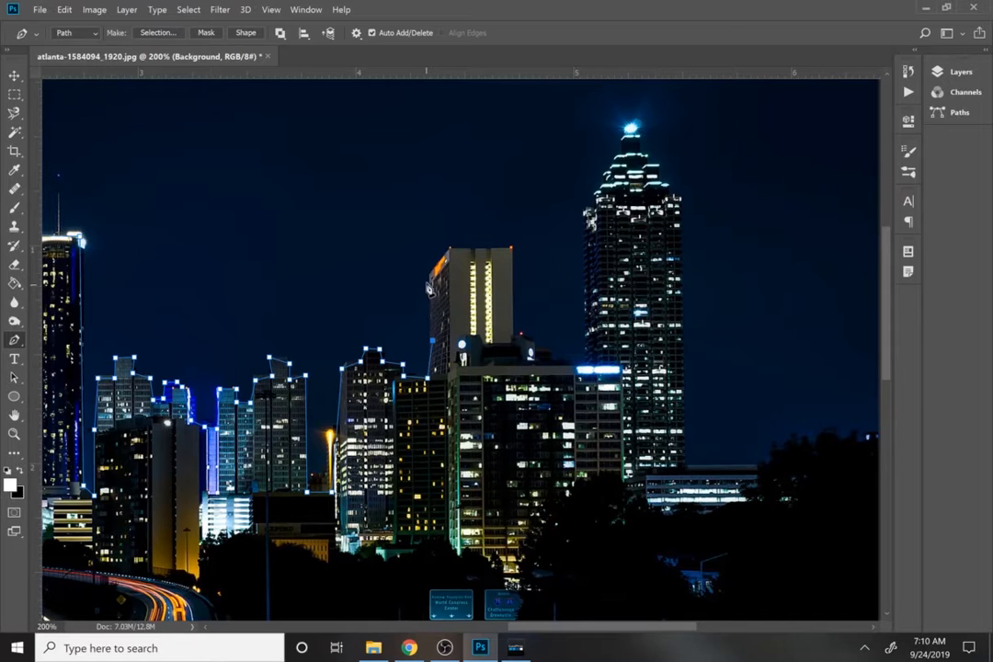
Trace the Pen path over the building with gold-lit vertical strips and along the lower rooftop beside it.
{"action": "left_click", "coordinate": [447, 249]}
{"action": "left_click", "coordinate": [512, 249]}
{"action": "left_click", "coordinate": [513, 334]}
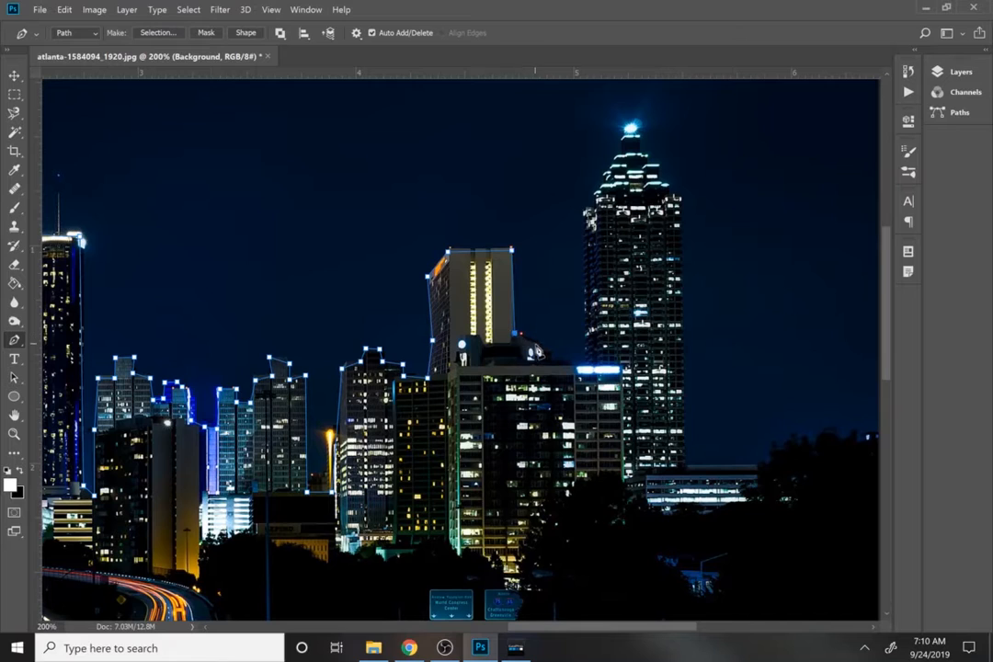
{"action": "left_click", "coordinate": [549, 345]}
{"action": "left_click", "coordinate": [551, 358]}
{"action": "left_click", "coordinate": [575, 365]}
Outline the tall stepped tower with the blue-lit tip with the Pen path, down to the low building at its base.
{"action": "left_click", "coordinate": [582, 212]}
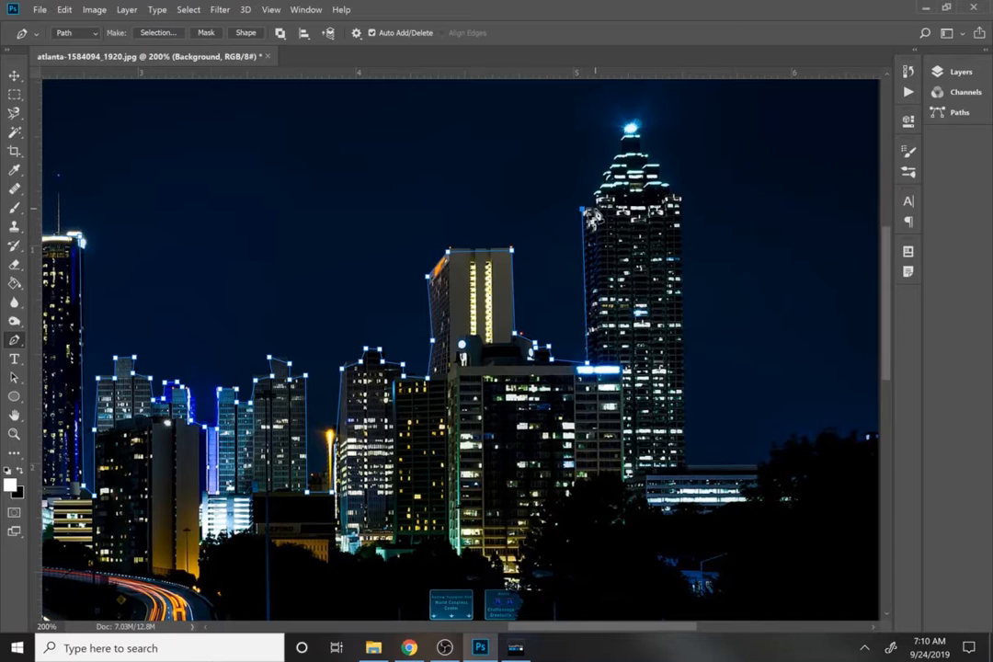
{"action": "left_click", "coordinate": [597, 191]}
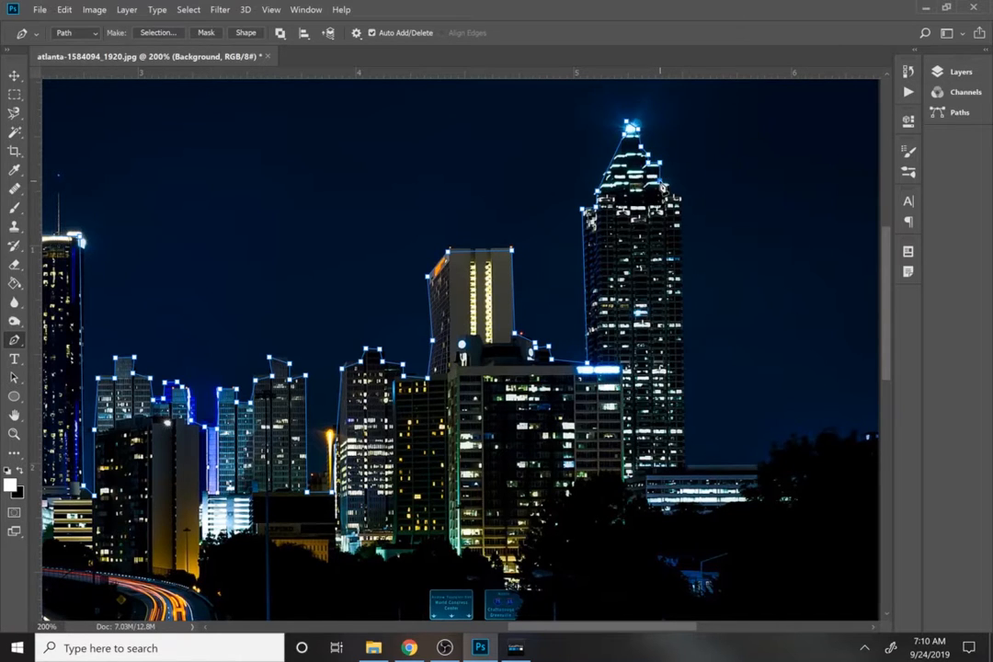
{"action": "left_click", "coordinate": [684, 463]}
{"action": "key", "text": "alt+space"}
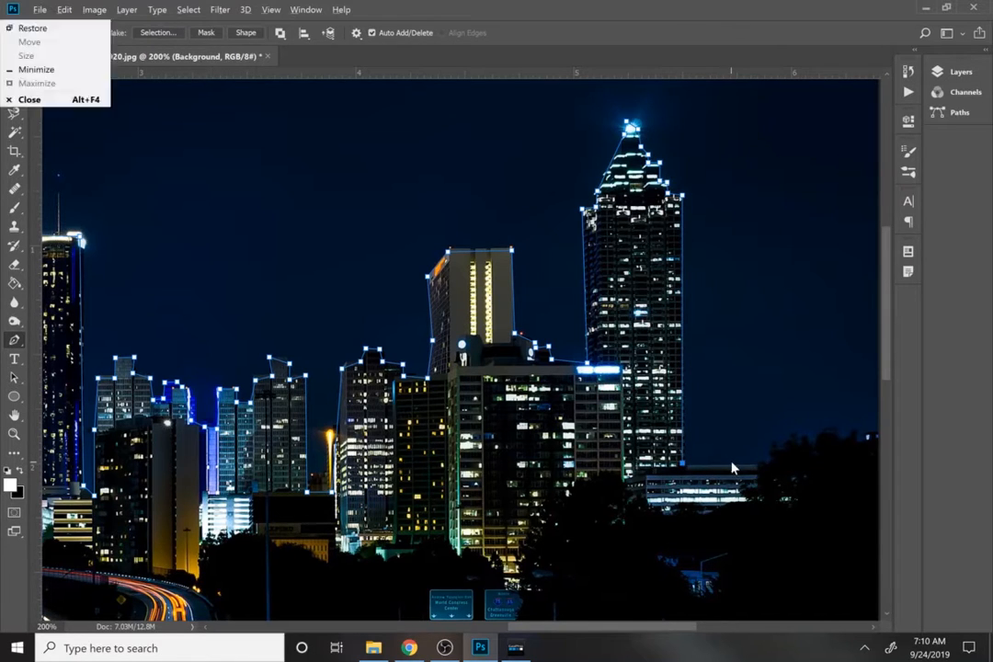
Run the Pen path along the low building's roof and curve it over the trees past the image's right edge.
{"action": "left_click_drag", "start_coordinate": [838, 480], "coordinate": [581, 453]}
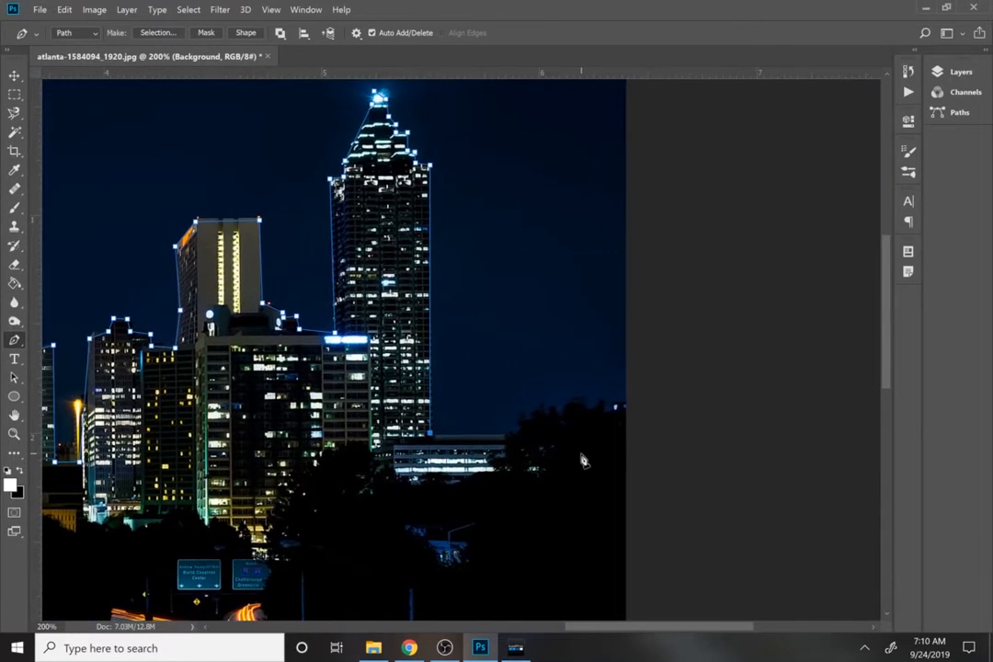
{"action": "left_click", "coordinate": [519, 436]}
{"action": "left_click_drag", "start_coordinate": [637, 411], "coordinate": [738, 430]}
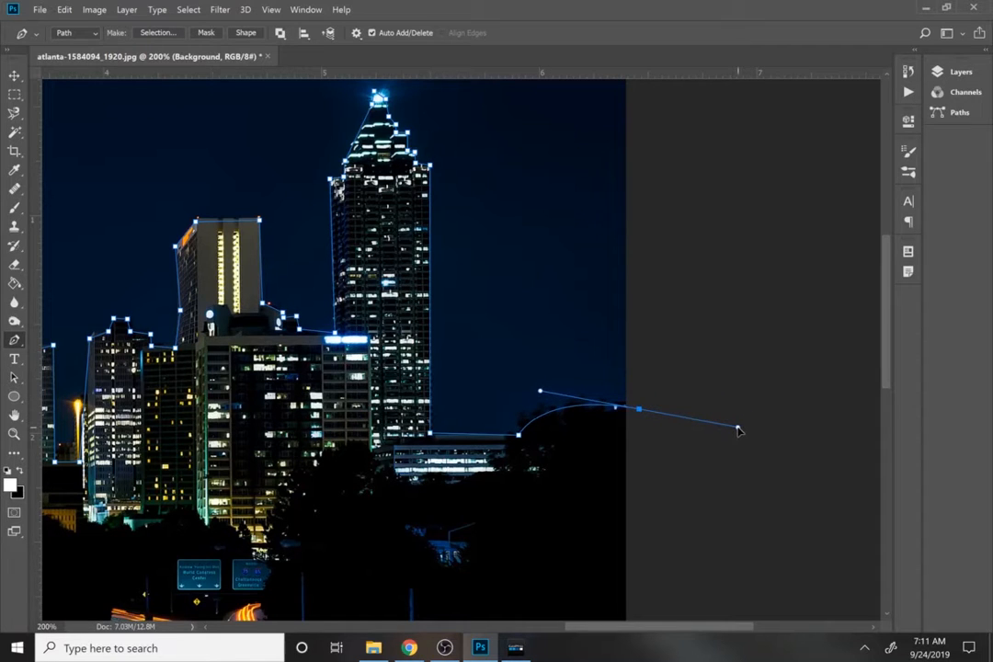
Carry the Pen path along the image's bottom and up outside its left edge, closing it at the starting point.
{"action": "left_click_drag", "start_coordinate": [694, 512], "coordinate": [703, 130]}
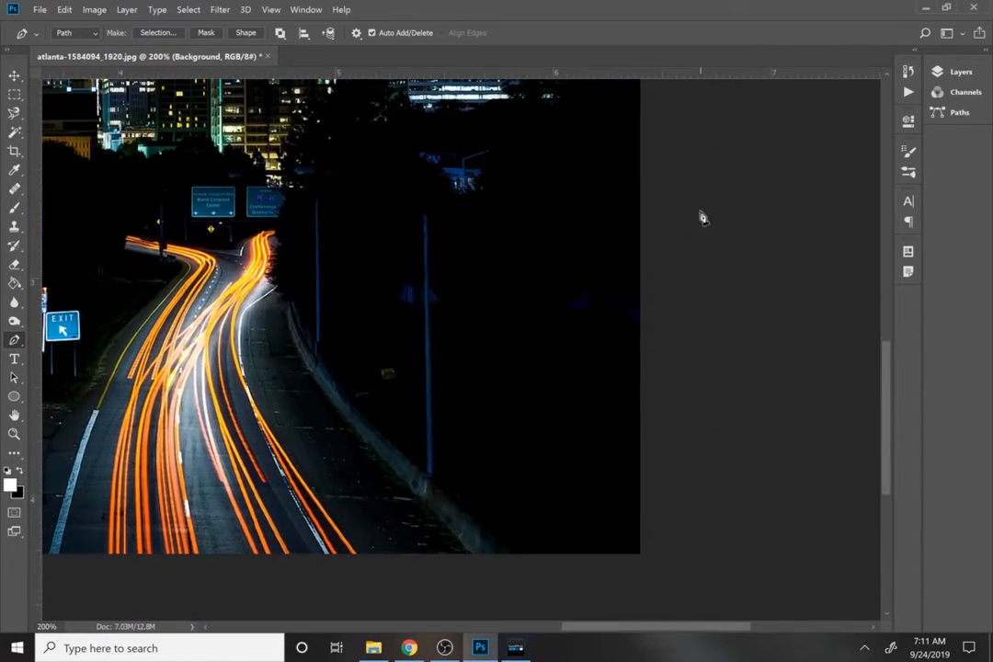
{"action": "left_click", "coordinate": [697, 562]}
{"action": "left_click_drag", "start_coordinate": [644, 519], "coordinate": [760, 377]}
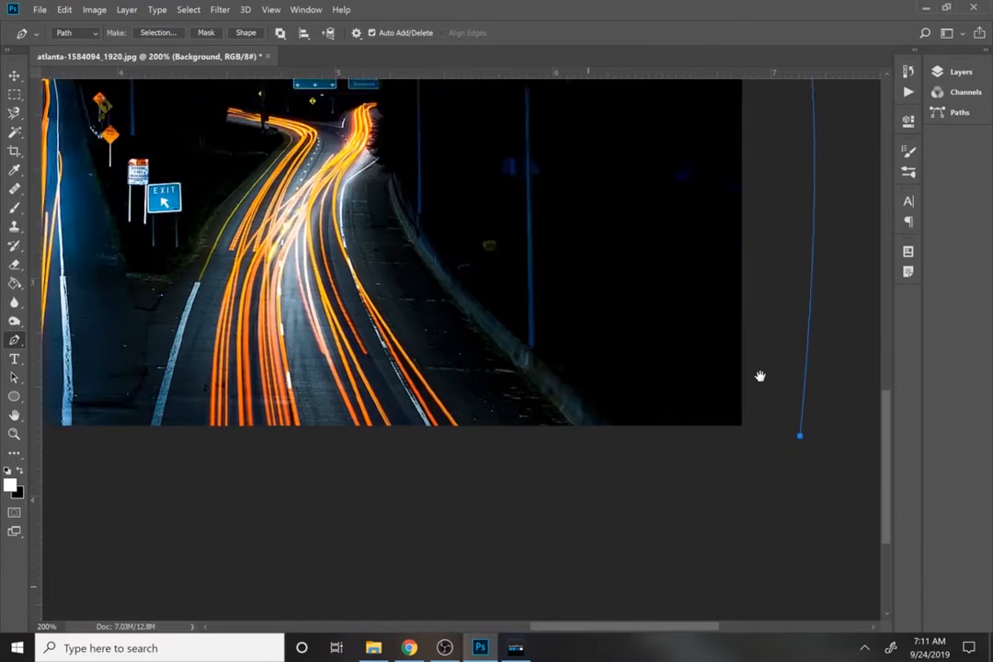
{"action": "left_click_drag", "start_coordinate": [648, 386], "coordinate": [950, 468]}
{"action": "left_click_drag", "start_coordinate": [202, 413], "coordinate": [503, 552]}
{"action": "left_click", "coordinate": [346, 411]}
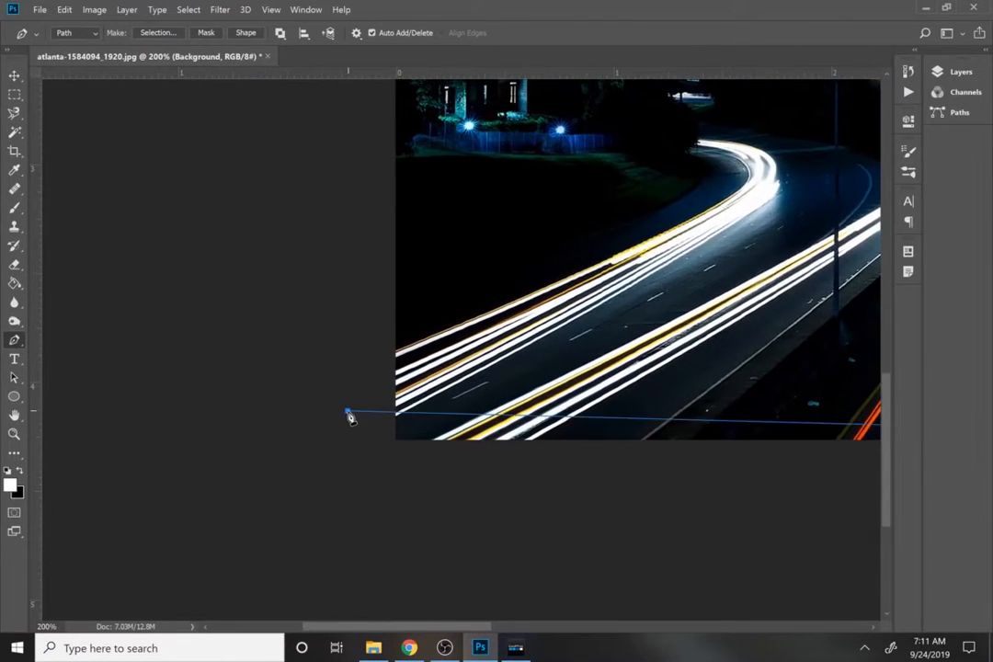
{"action": "left_click_drag", "start_coordinate": [365, 314], "coordinate": [319, 526]}
{"action": "left_click_drag", "start_coordinate": [321, 353], "coordinate": [324, 574]}
{"action": "left_click", "coordinate": [281, 217]}
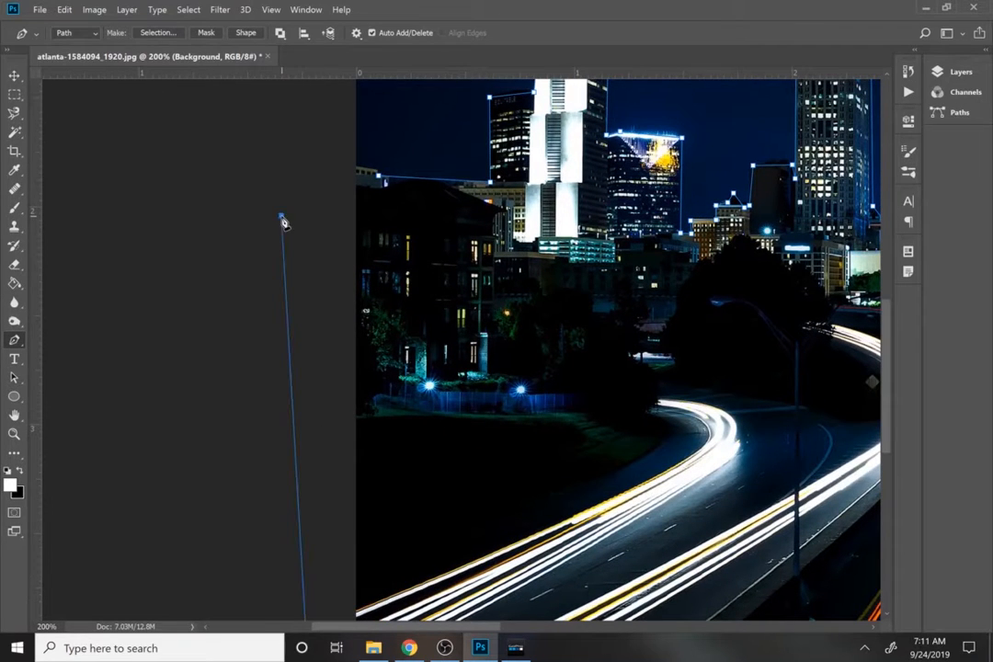
{"action": "left_click", "coordinate": [326, 174]}
{"action": "left_click", "coordinate": [376, 178]}
Show the Atlanta text layer again and select its layer mask.
{"action": "left_click_drag", "start_coordinate": [571, 259], "coordinate": [278, 605]}
{"action": "left_click_drag", "start_coordinate": [389, 518], "coordinate": [284, 407]}
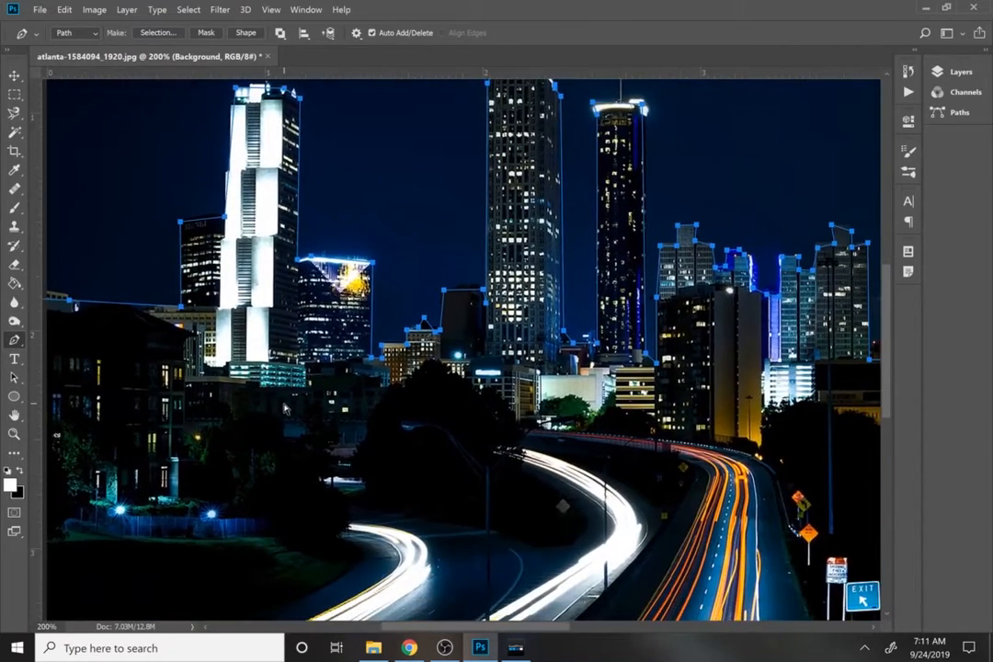
{"action": "key", "text": "ctrl+0"}
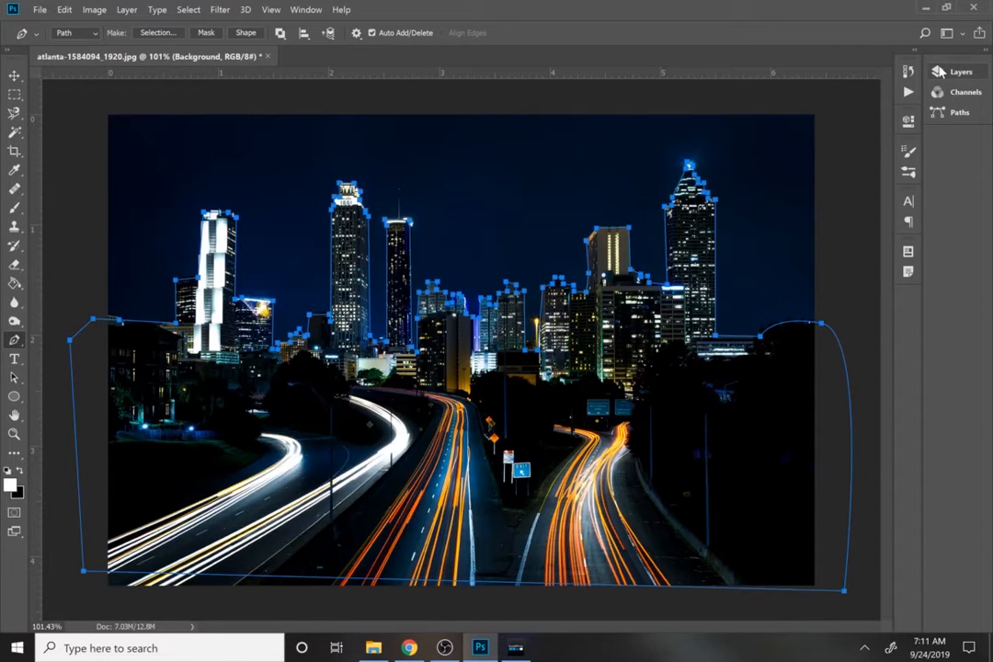
{"action": "left_click", "coordinate": [937, 72]}
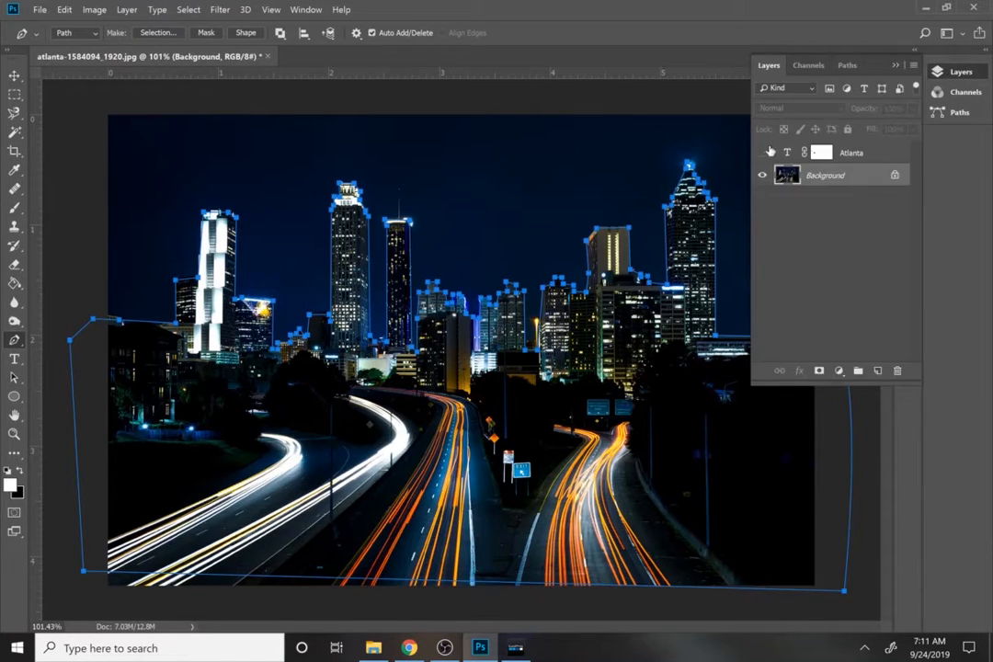
{"action": "left_click", "coordinate": [762, 153]}
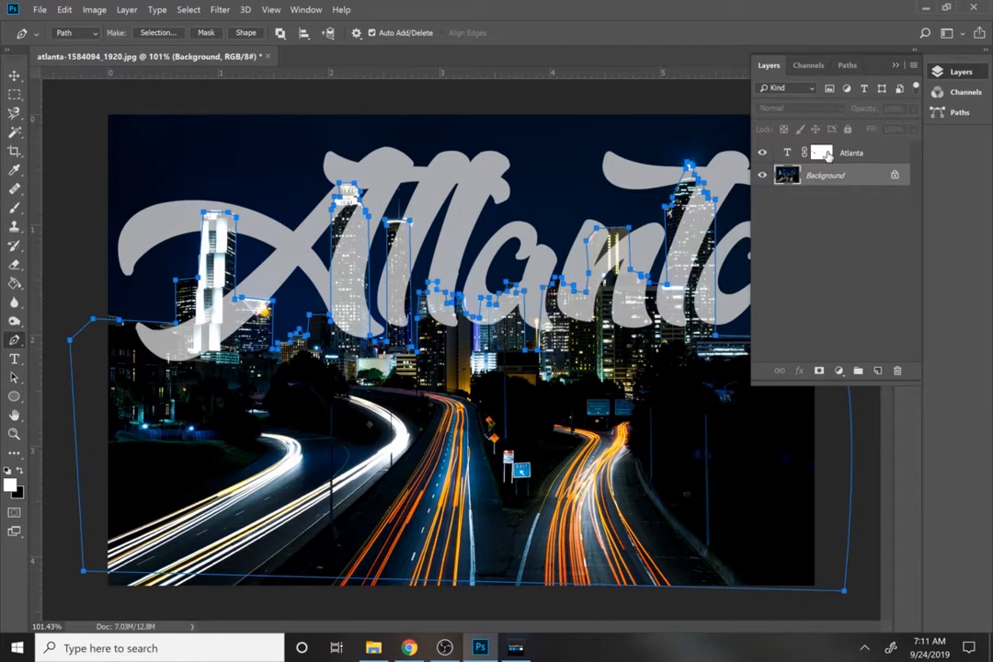
{"action": "left_click", "coordinate": [827, 156]}
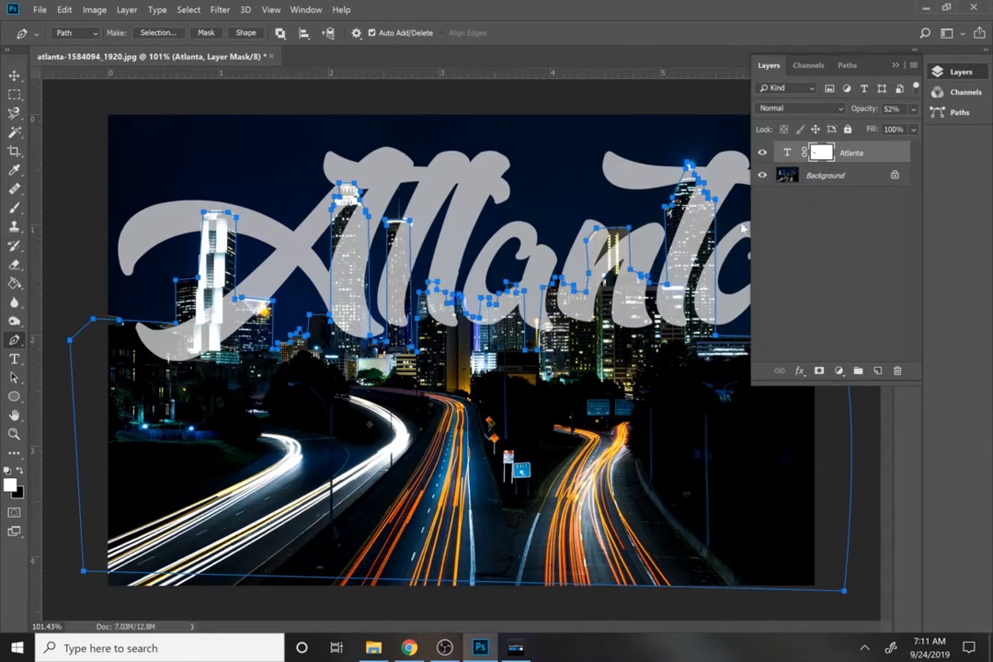
Fill the path on the Atlanta layer mask with the Background Color at 100% opacity and 0 pixels feather.
{"action": "right_click", "coordinate": [231, 407]}
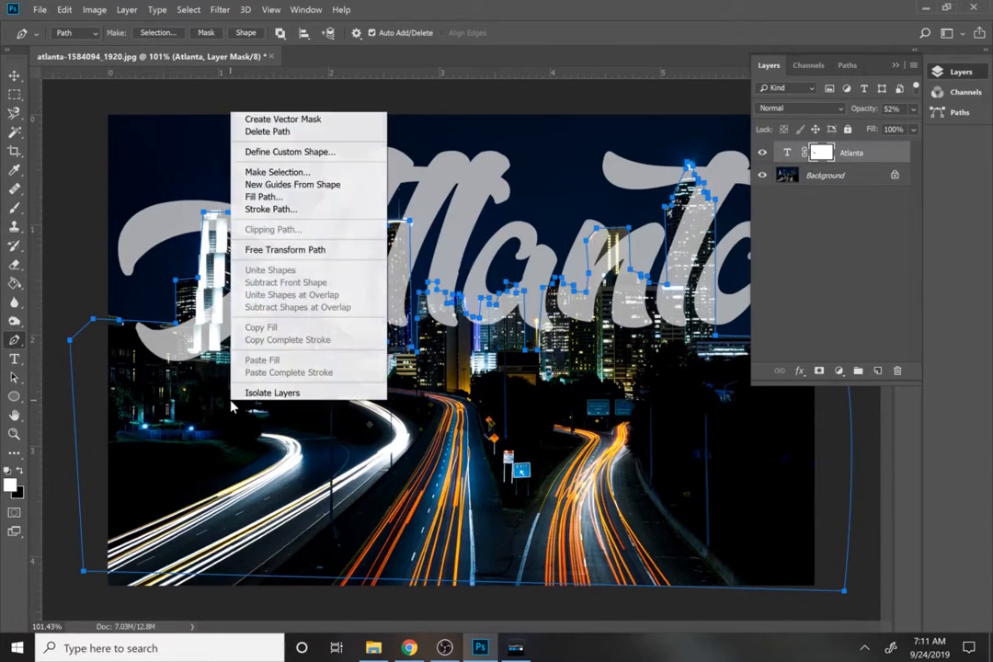
{"action": "left_click", "coordinate": [269, 197]}
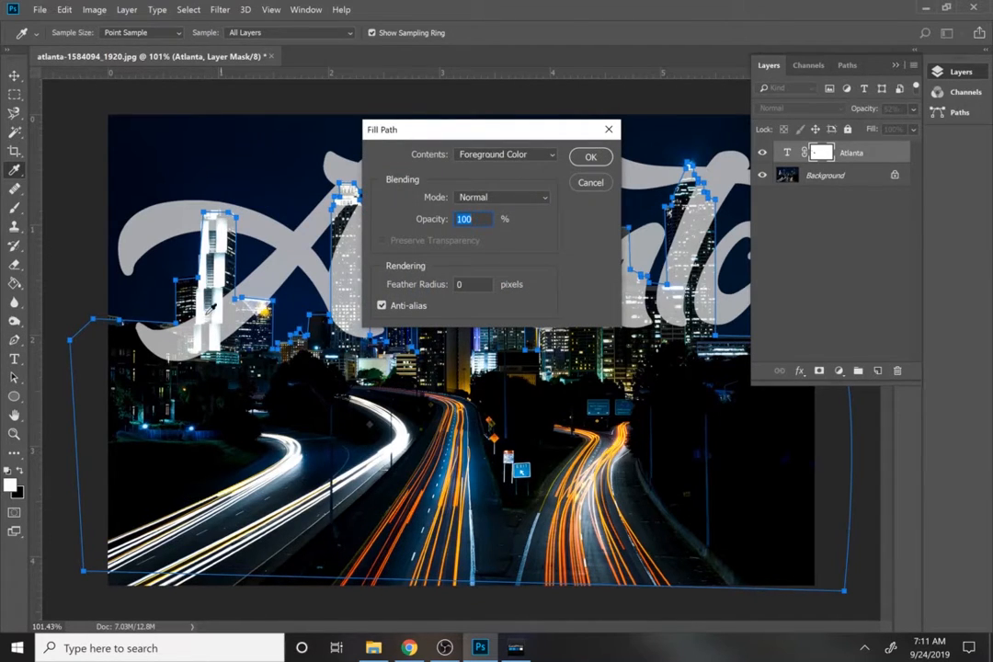
{"action": "left_click", "coordinate": [496, 156]}
{"action": "left_click", "coordinate": [487, 180]}
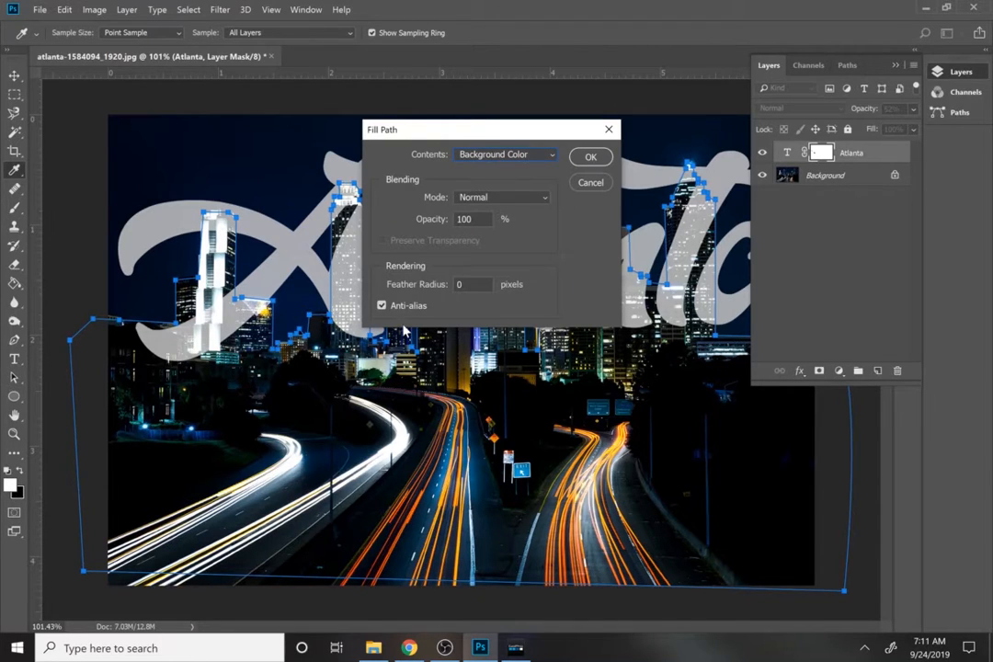
{"action": "left_click", "coordinate": [591, 158]}
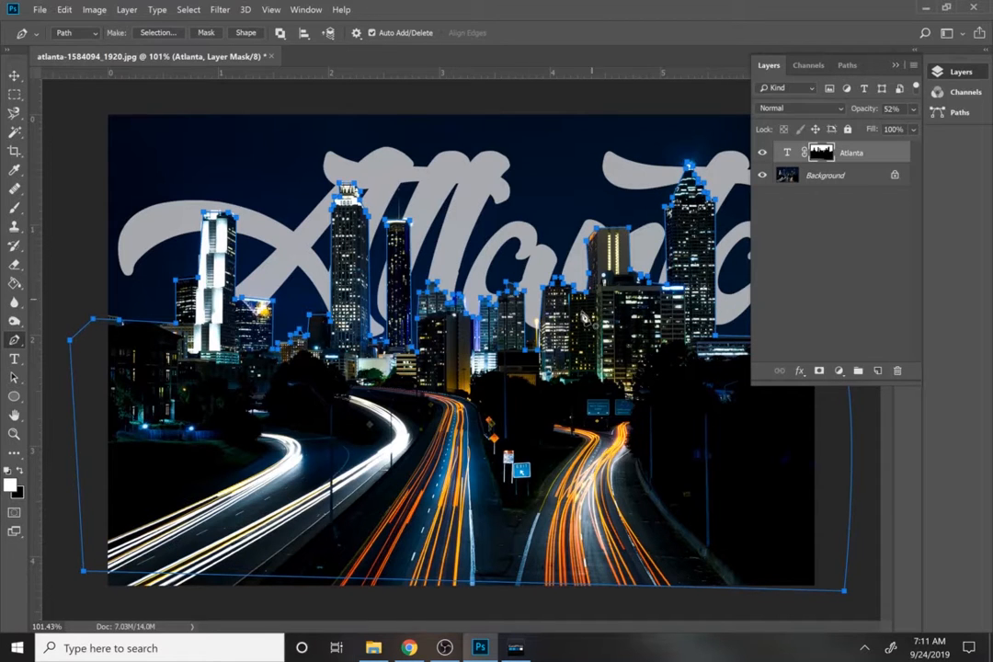
Delete the skyline path.
{"action": "right_click", "coordinate": [549, 113]}
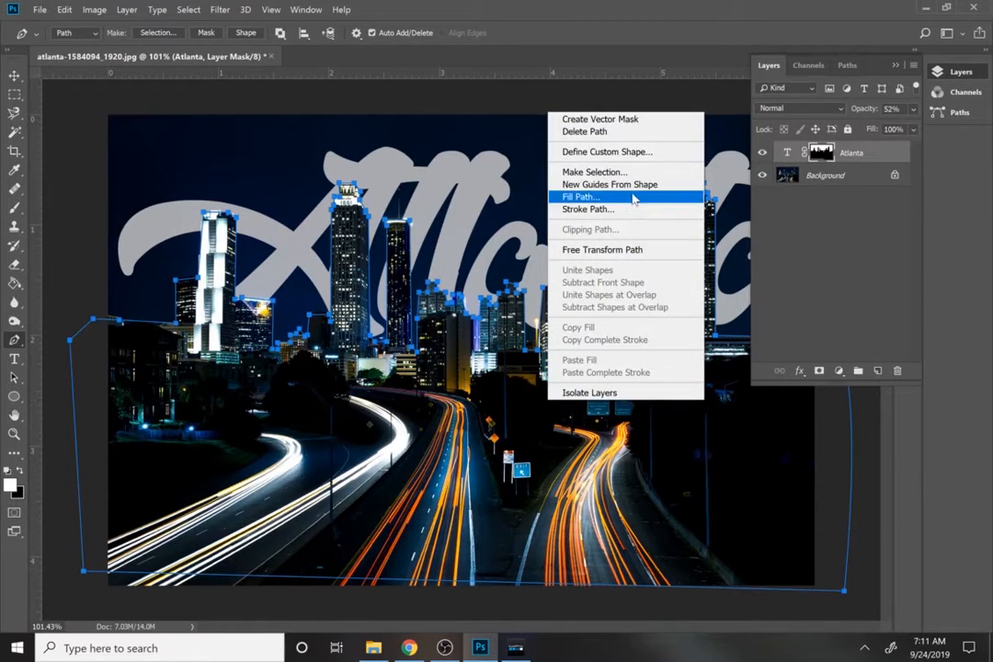
{"action": "left_click", "coordinate": [625, 131]}
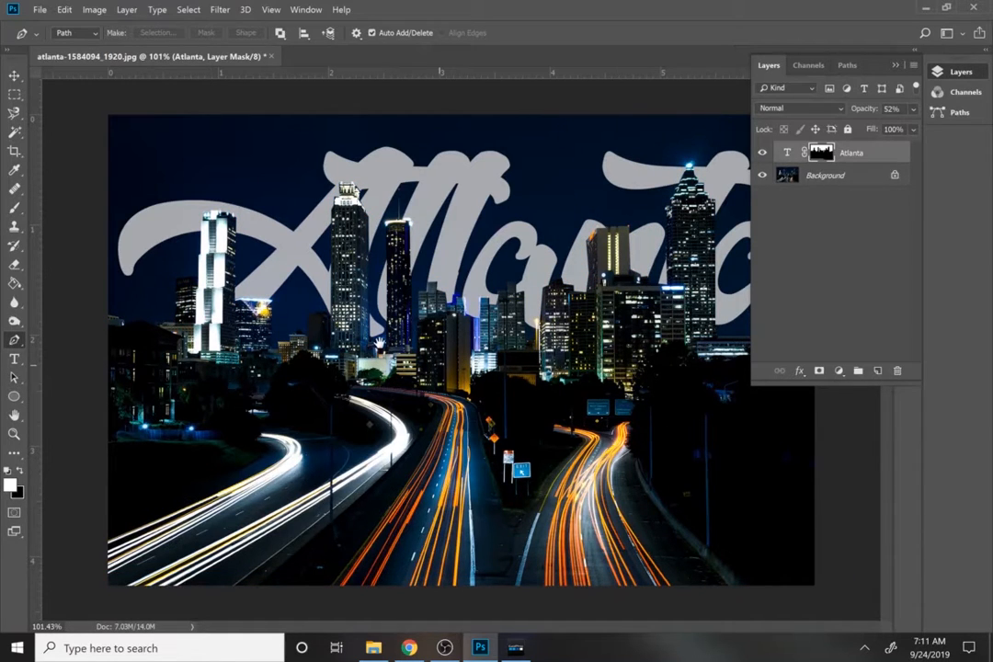
{"action": "left_click", "coordinate": [894, 65]}
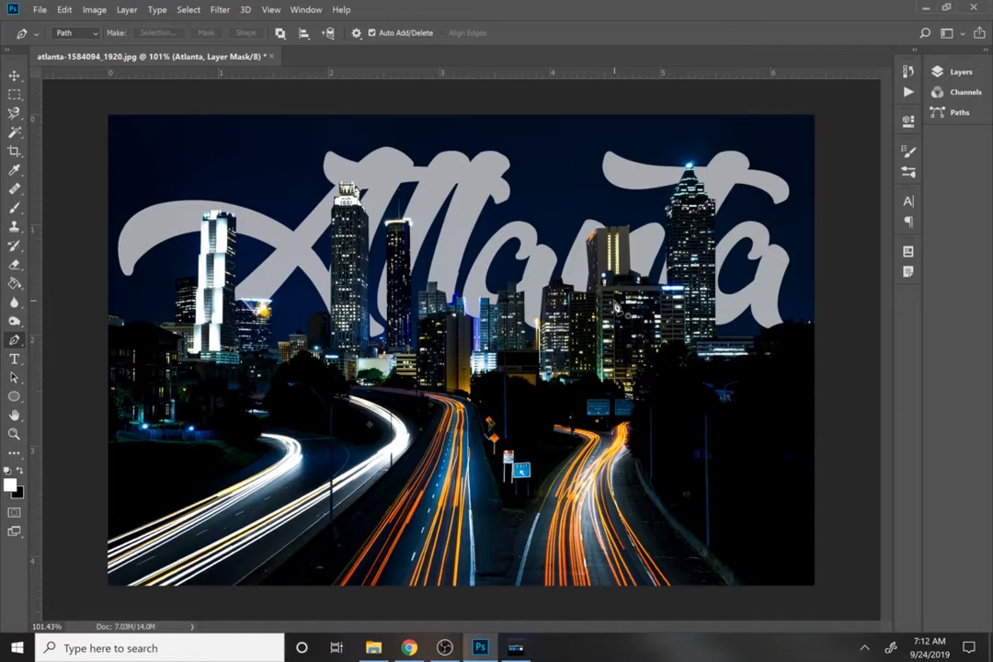
Swap to a white background colour and use the Eraser on the mask to restore part of the n over the gold-lit building.
{"action": "key", "text": "e"}
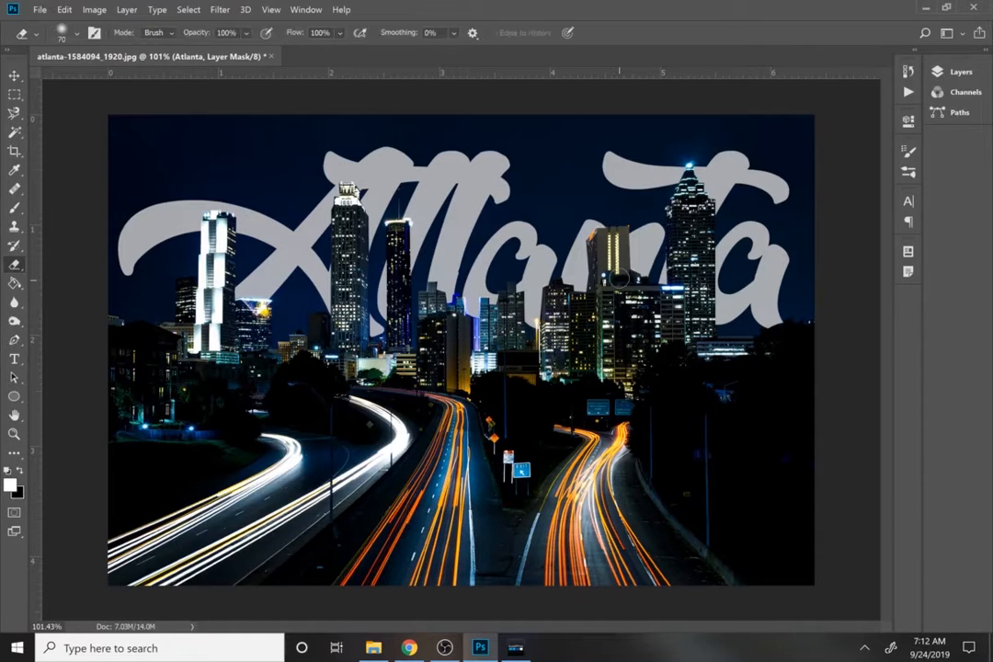
{"action": "left_click", "coordinate": [938, 72]}
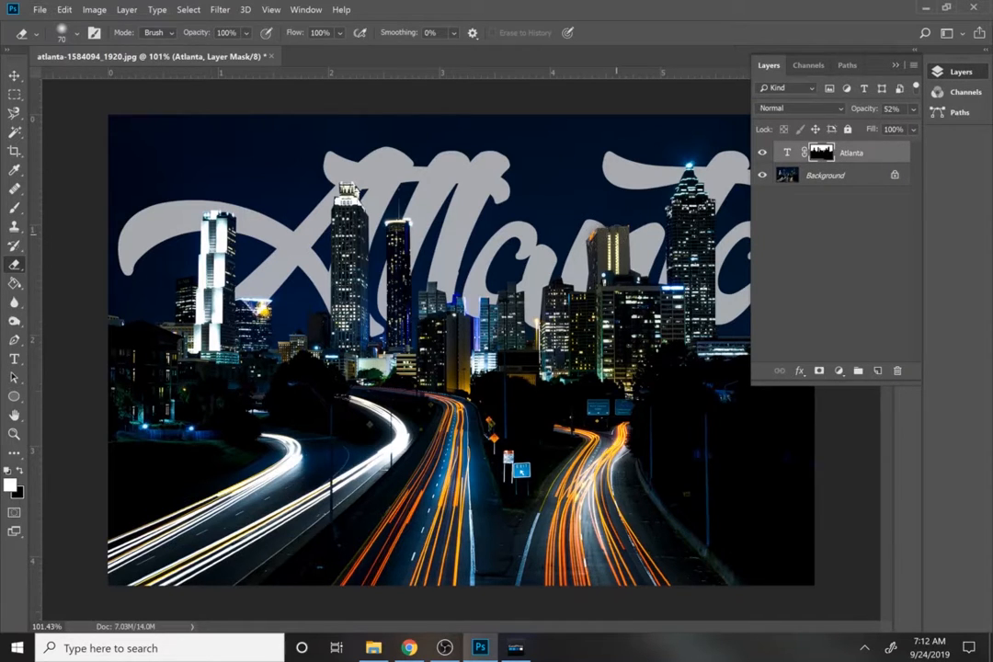
{"action": "key", "text": "x"}
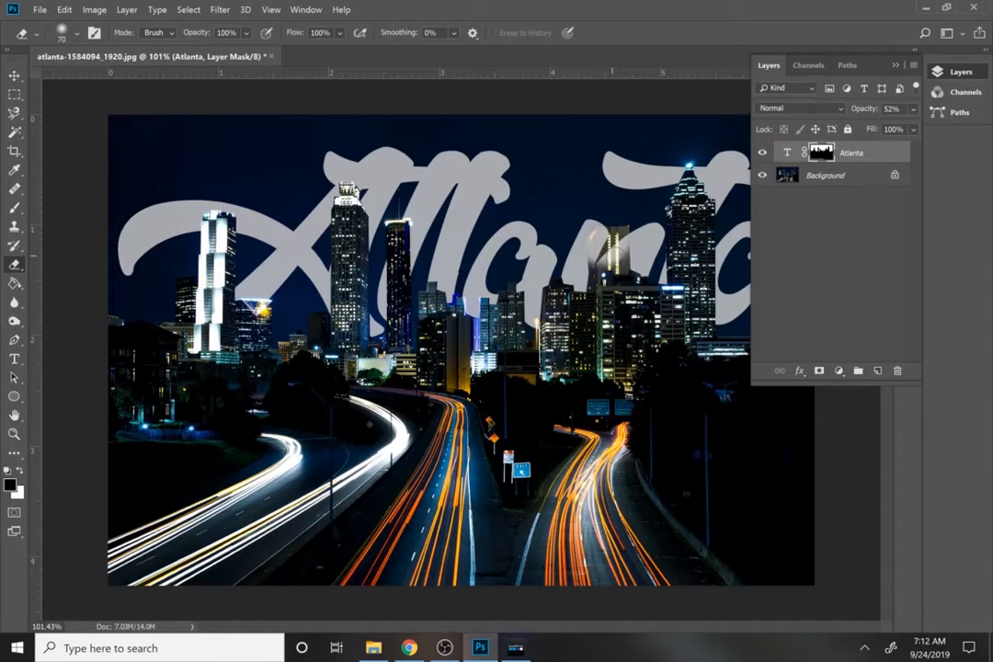
Give the Eraser a hard edge and erase on the mask to bring the n in front of the buildings.
{"action": "left_click", "coordinate": [77, 36]}
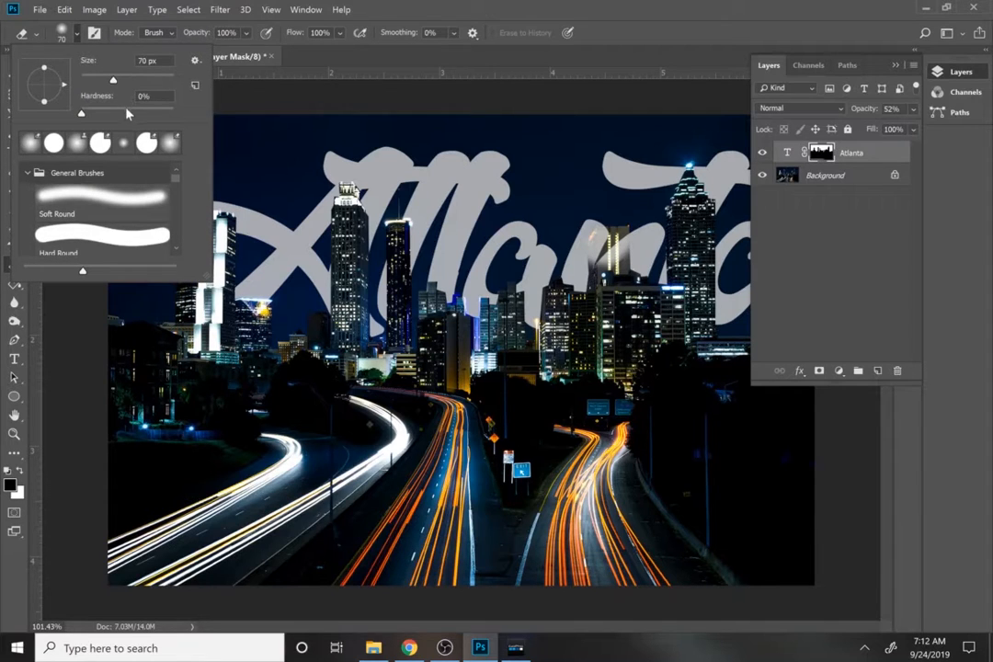
{"action": "left_click_drag", "start_coordinate": [127, 113], "coordinate": [186, 114]}
{"action": "left_click", "coordinate": [594, 246]}
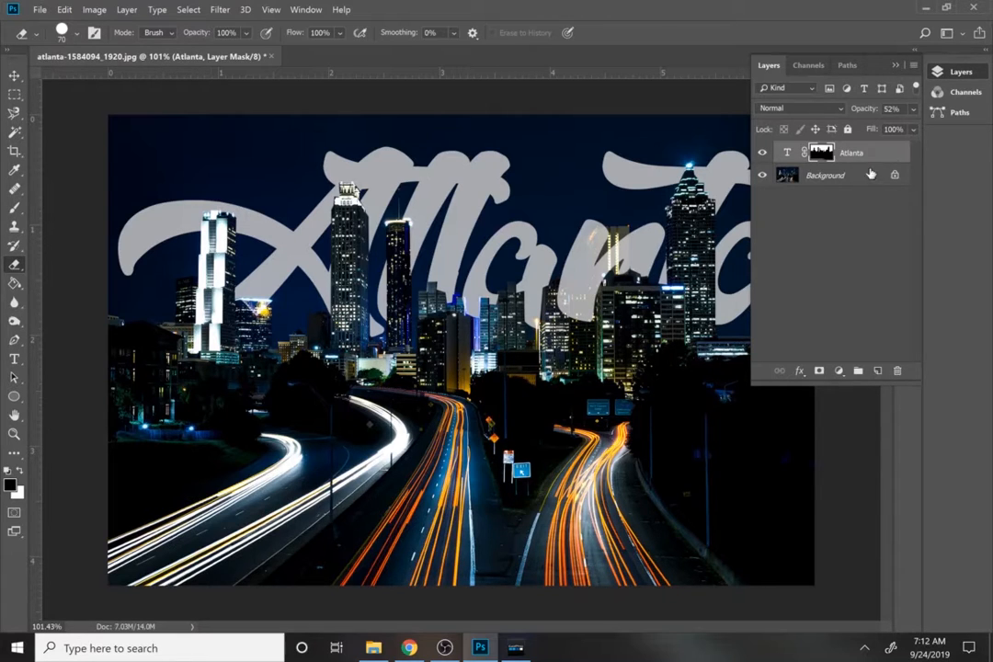
Raise the Atlanta text layer's opacity to 100%.
{"action": "left_click", "coordinate": [912, 109]}
{"action": "left_click", "coordinate": [910, 127]}
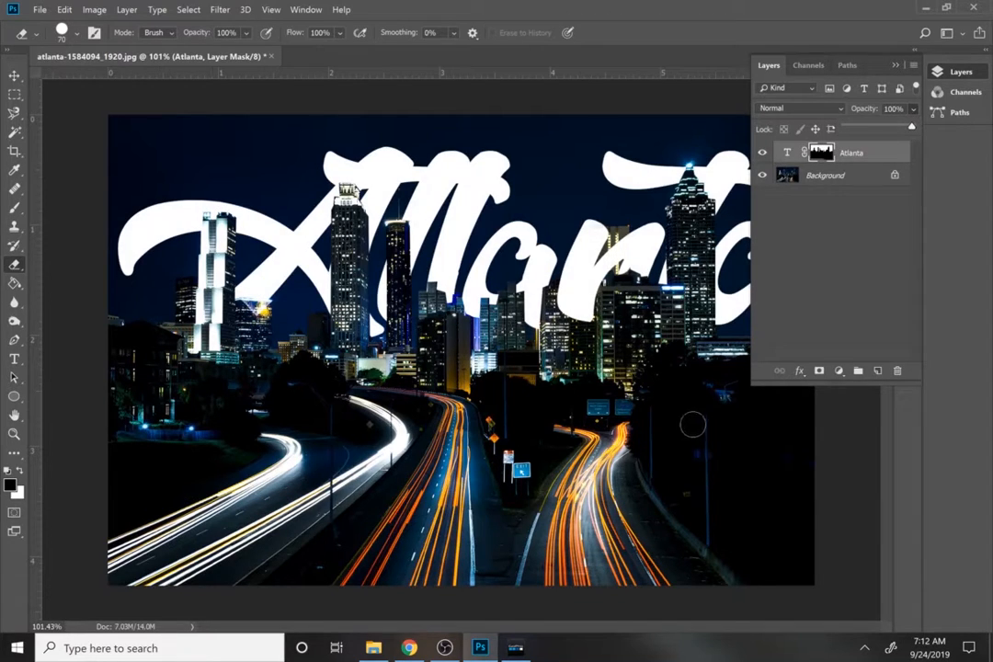
{"action": "key", "text": "z"}
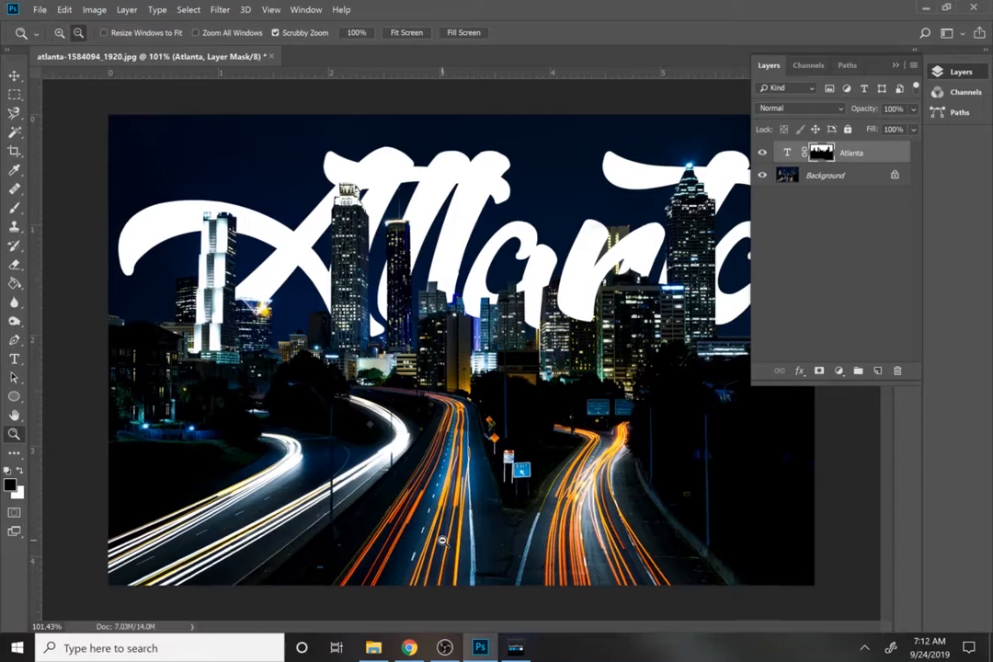
{"action": "key", "text": "ctrl+1"}
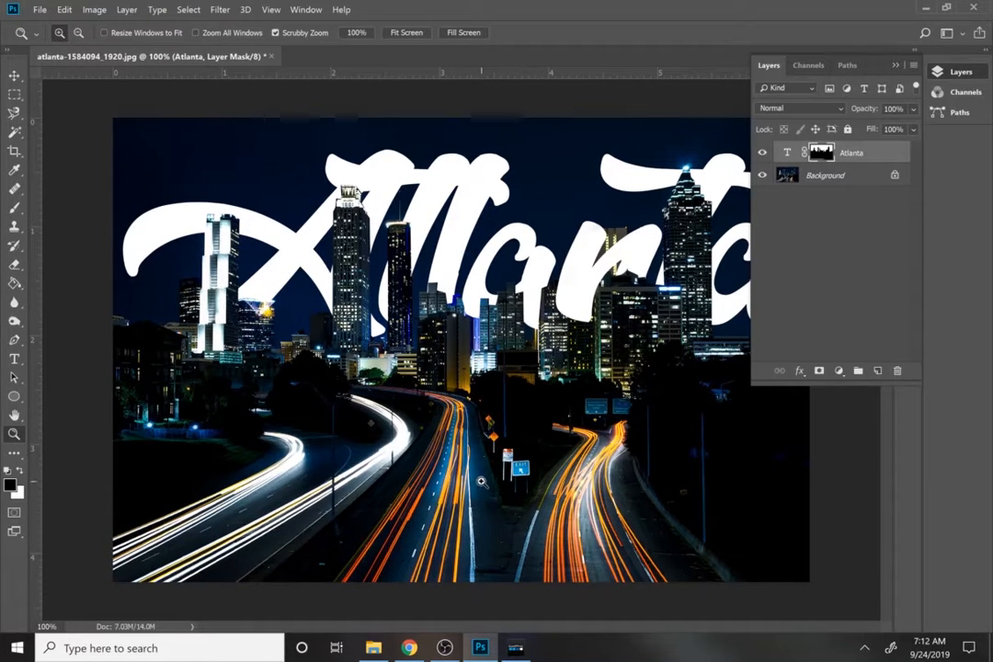
Make the Atlanta text itself active instead of its mask and try several text colours sampled from the road and buildings in the photo.
{"action": "key", "text": "i"}
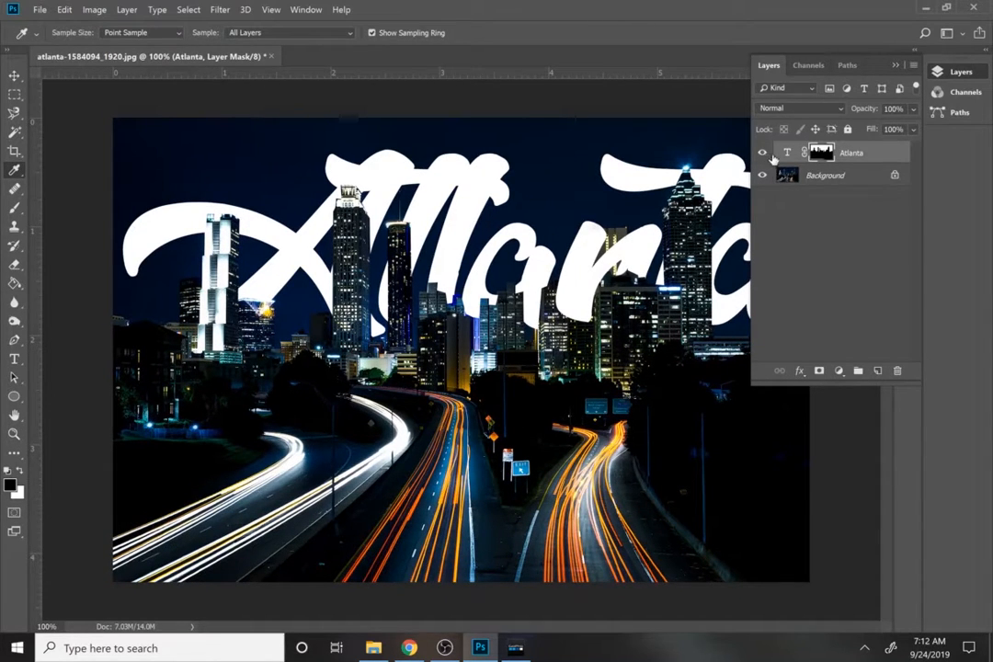
{"action": "key", "text": "x"}
{"action": "left_click", "coordinate": [789, 154]}
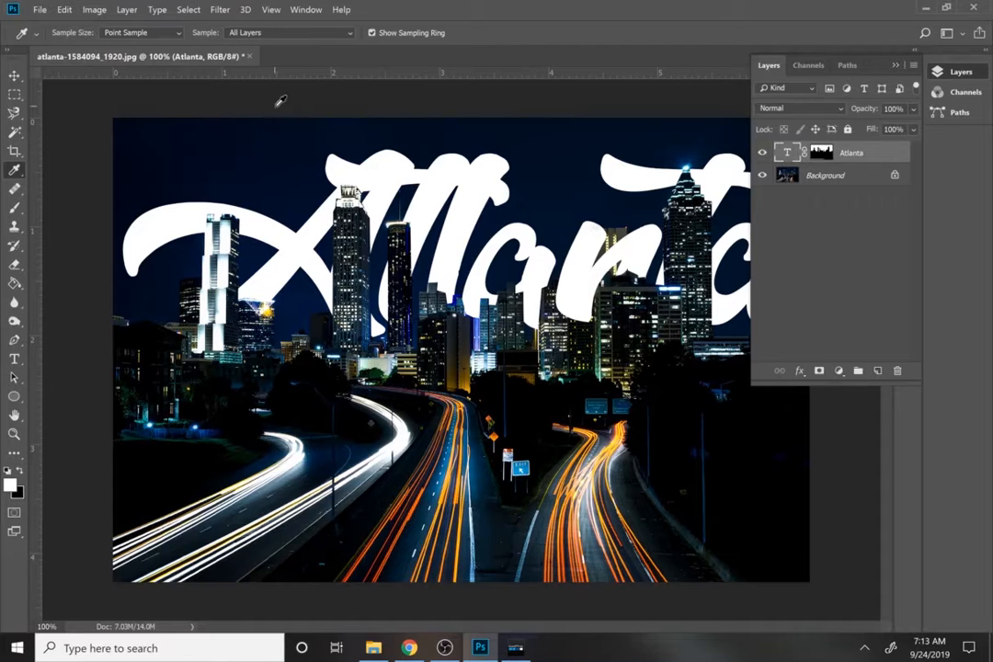
{"action": "key", "text": "t"}
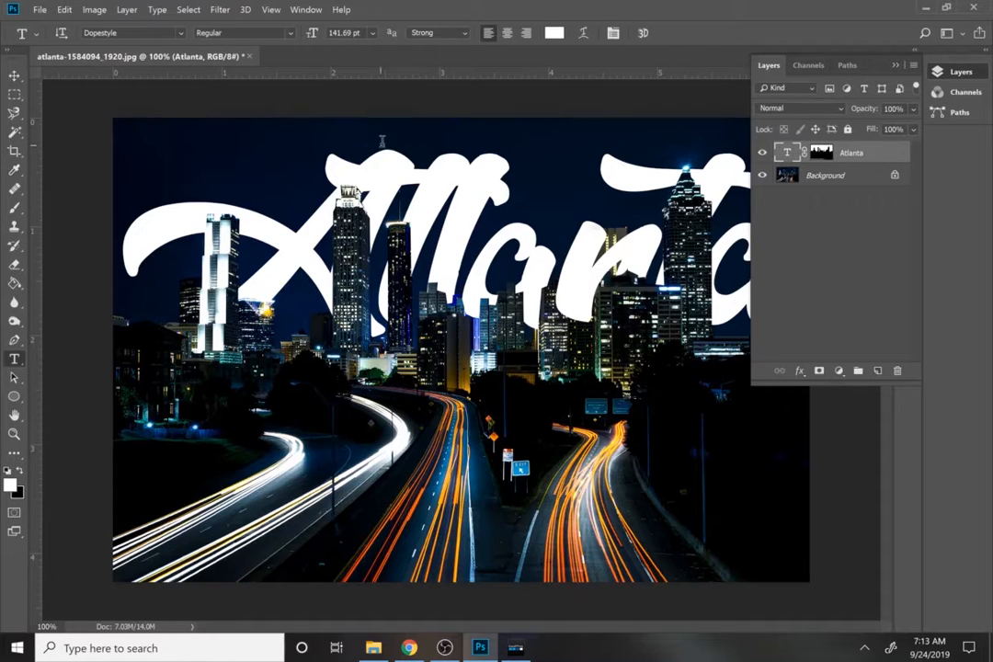
{"action": "left_click", "coordinate": [555, 33]}
{"action": "left_click", "coordinate": [359, 439]}
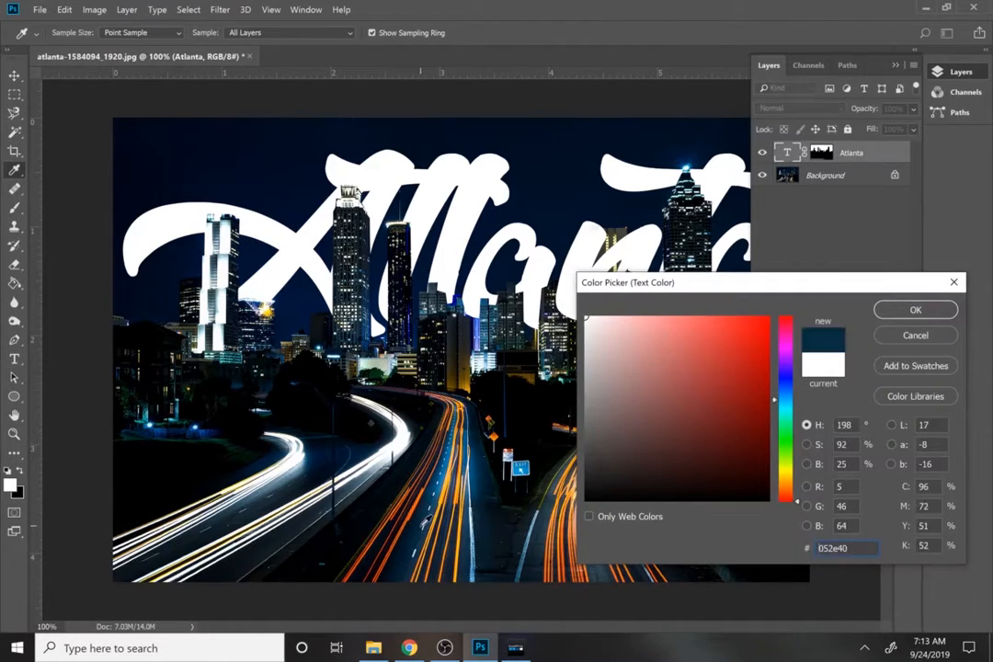
{"action": "left_click", "coordinate": [475, 537]}
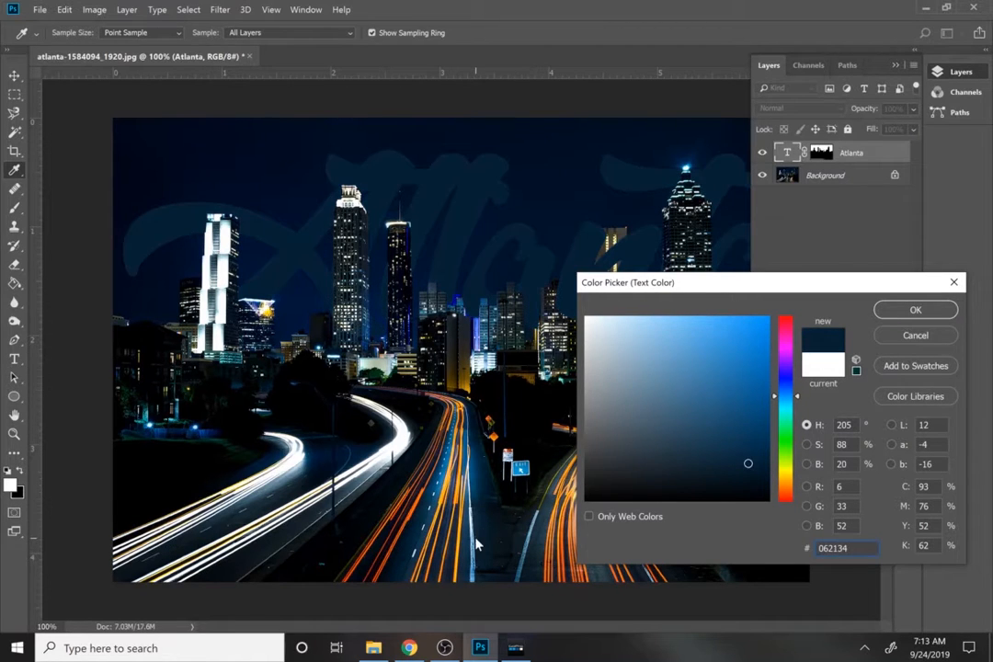
{"action": "left_click", "coordinate": [471, 543]}
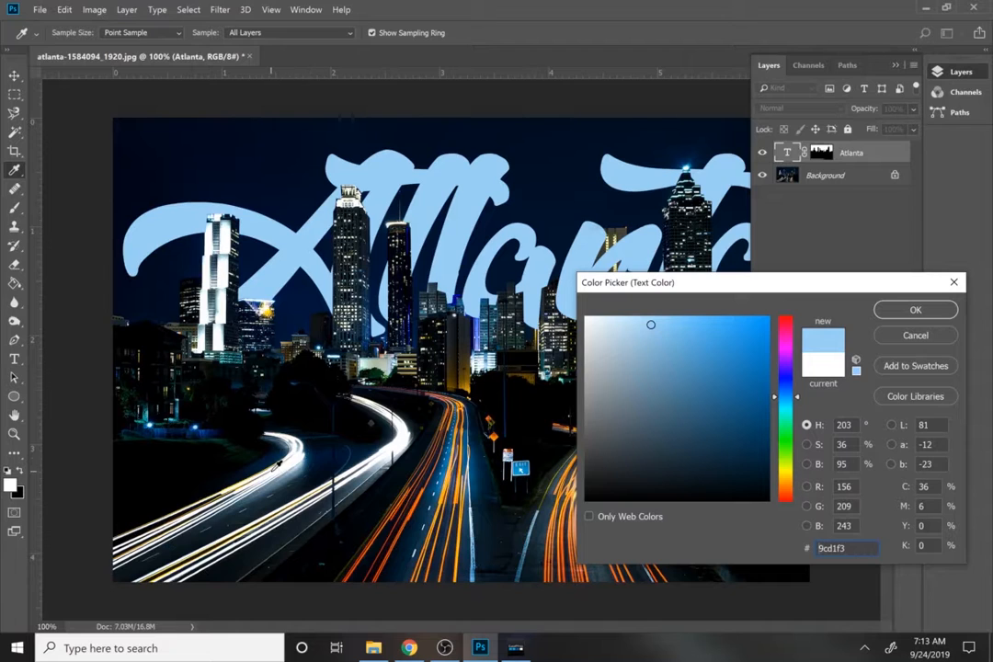
{"action": "left_click", "coordinate": [202, 424]}
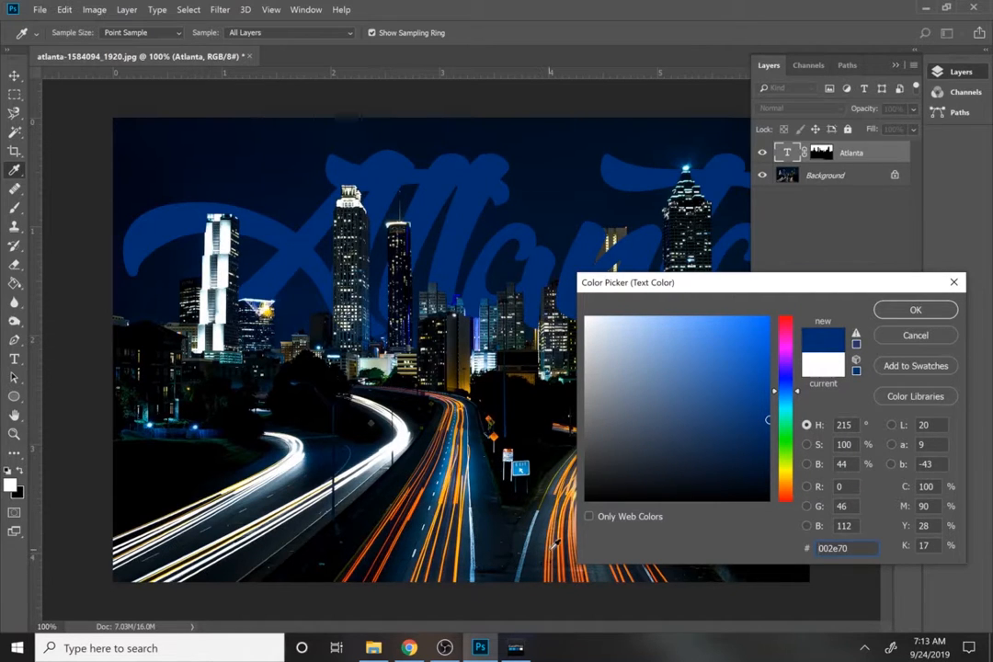
{"action": "left_click", "coordinate": [469, 460]}
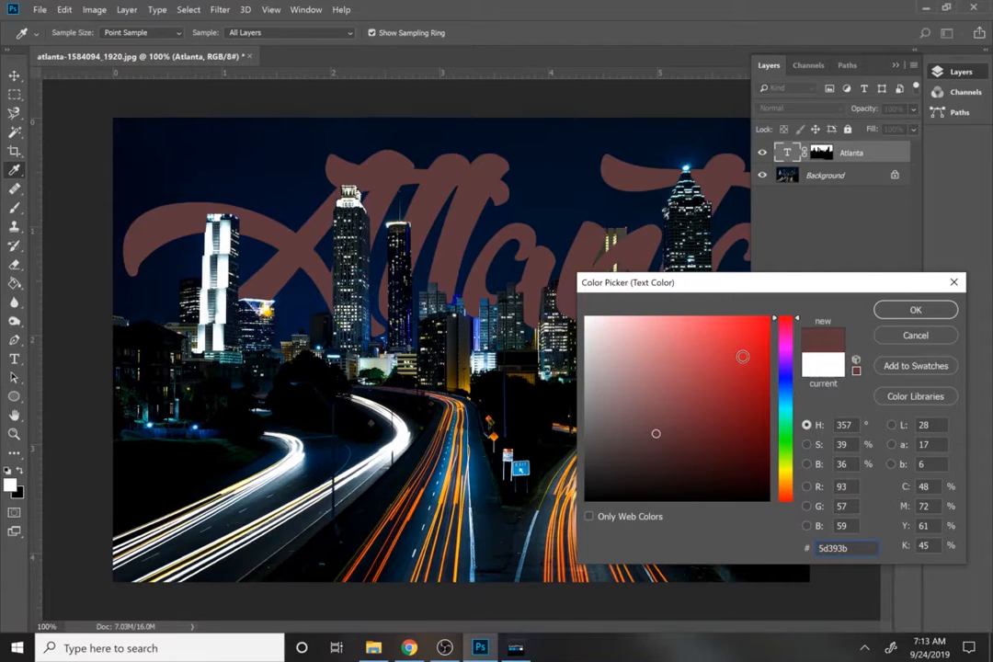
Sample more colours from the buildings and the orange light trails, and apply the grey #546263 as the Atlanta text colour.
{"action": "left_click_drag", "start_coordinate": [647, 282], "coordinate": [157, 219]}
{"action": "left_click", "coordinate": [620, 352]}
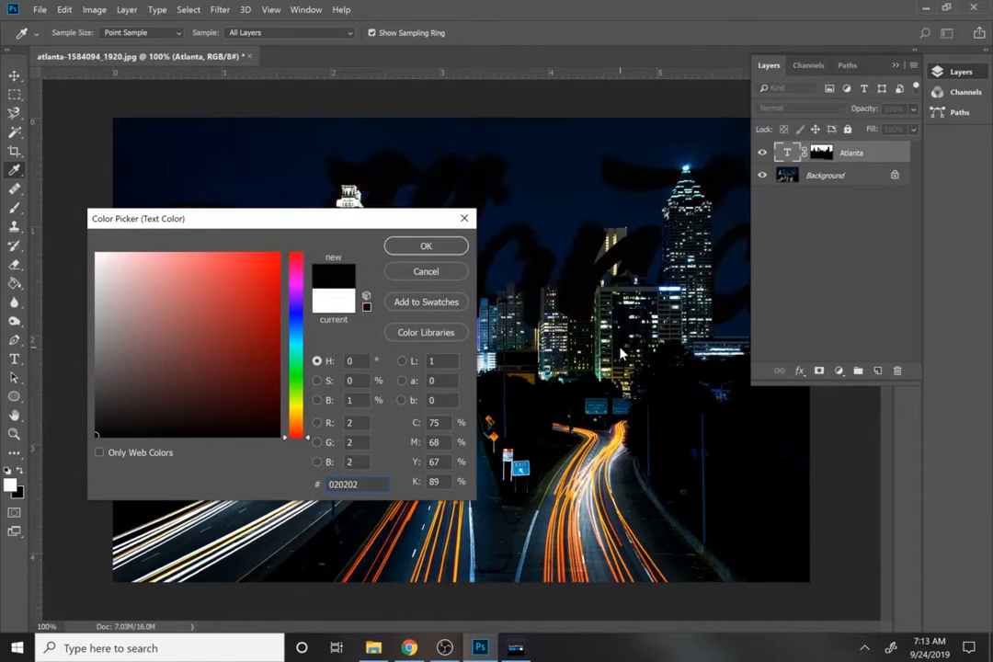
{"action": "left_click", "coordinate": [565, 267]}
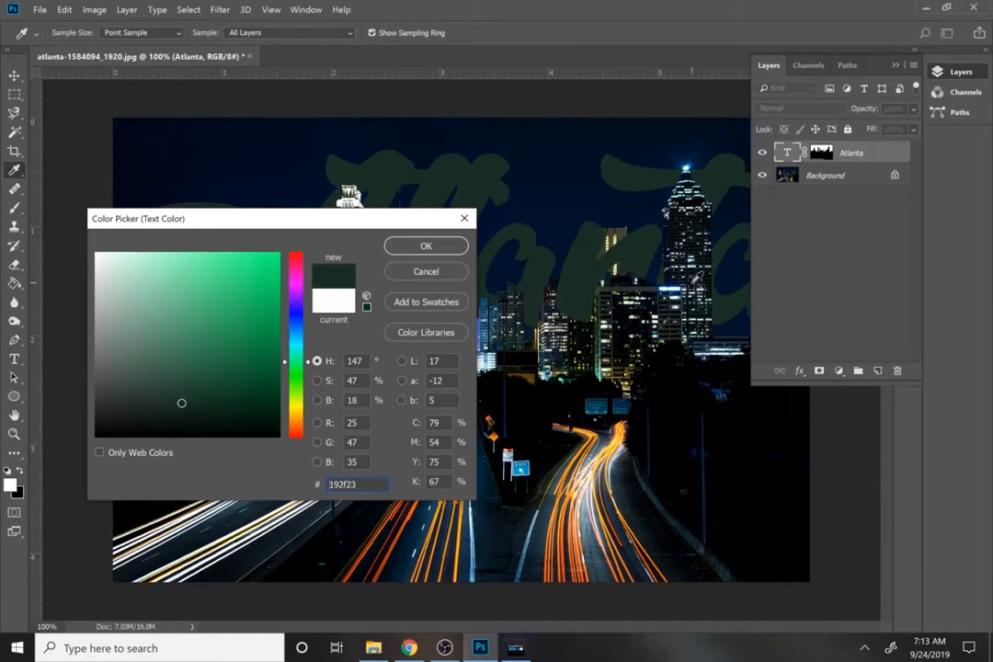
{"action": "left_click", "coordinate": [691, 283]}
{"action": "left_click", "coordinate": [555, 521]}
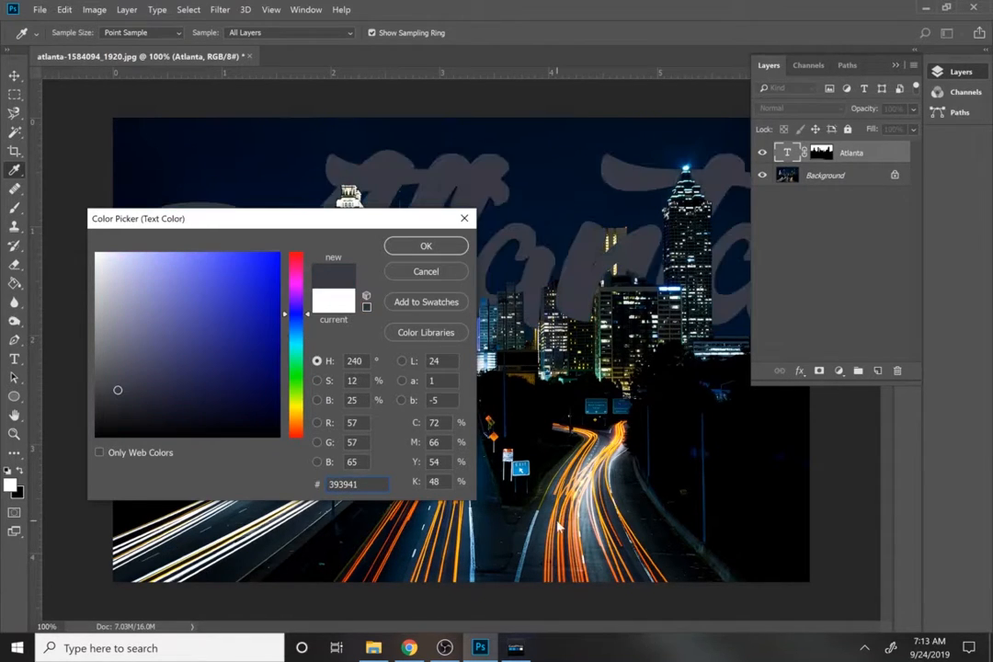
{"action": "type", "text": "32303e"}
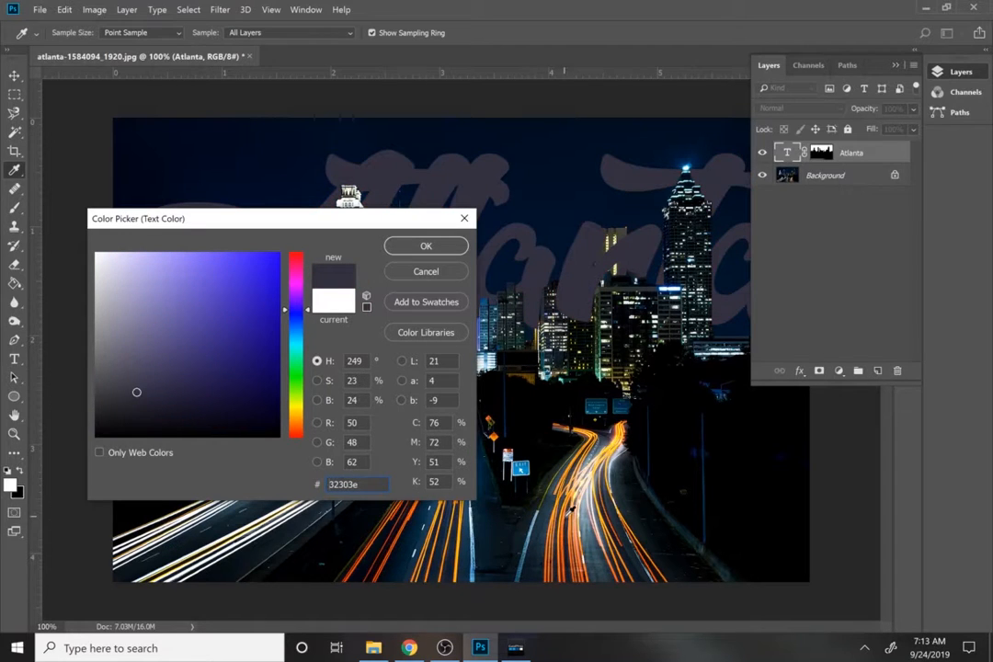
{"action": "left_click", "coordinate": [568, 521]}
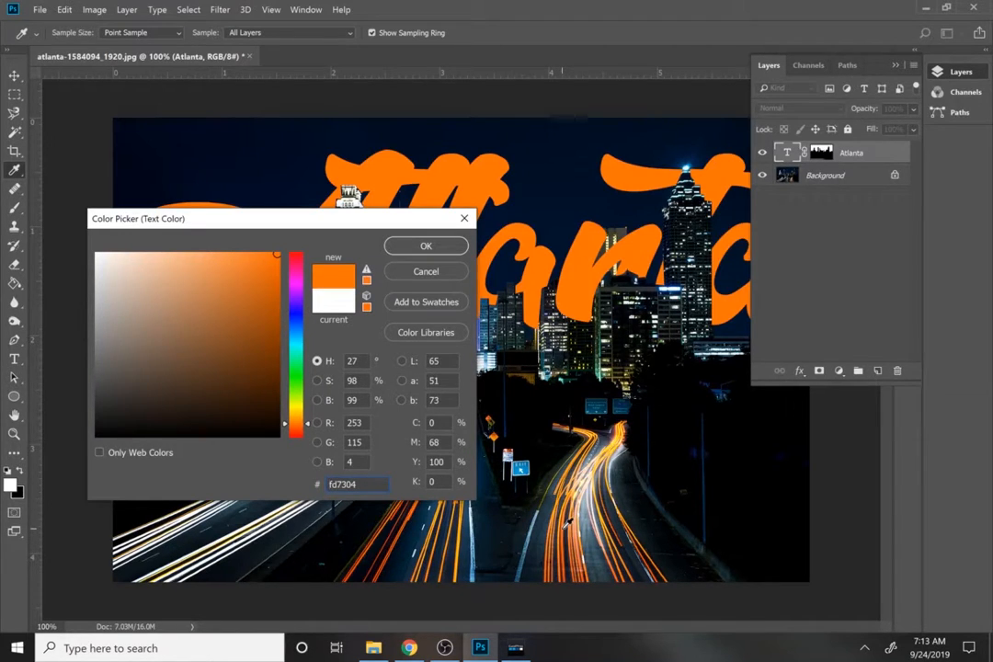
{"action": "left_click", "coordinate": [584, 492]}
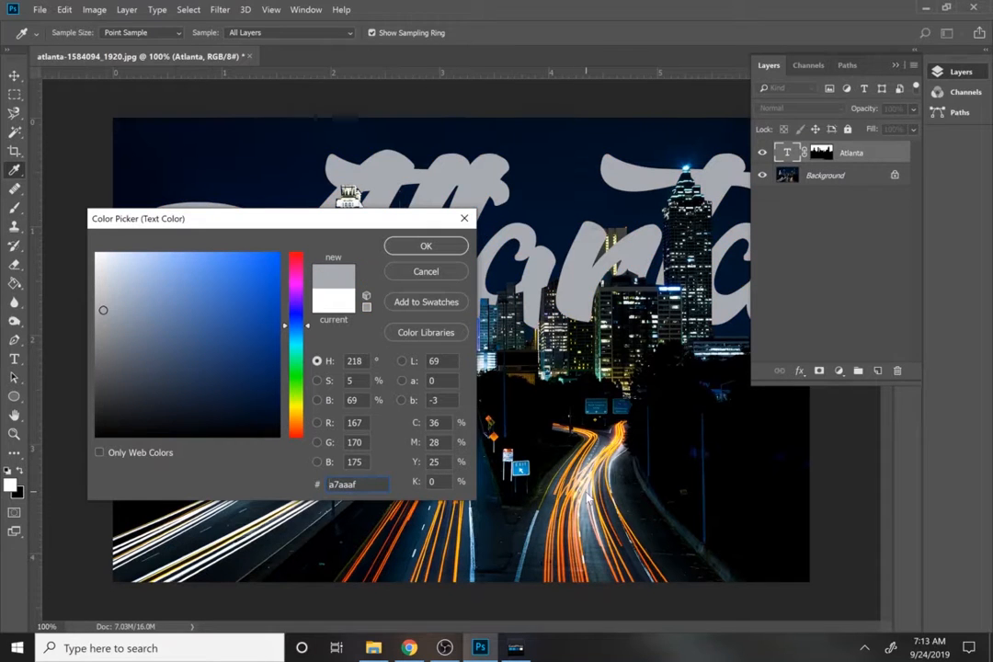
{"action": "left_click", "coordinate": [591, 485]}
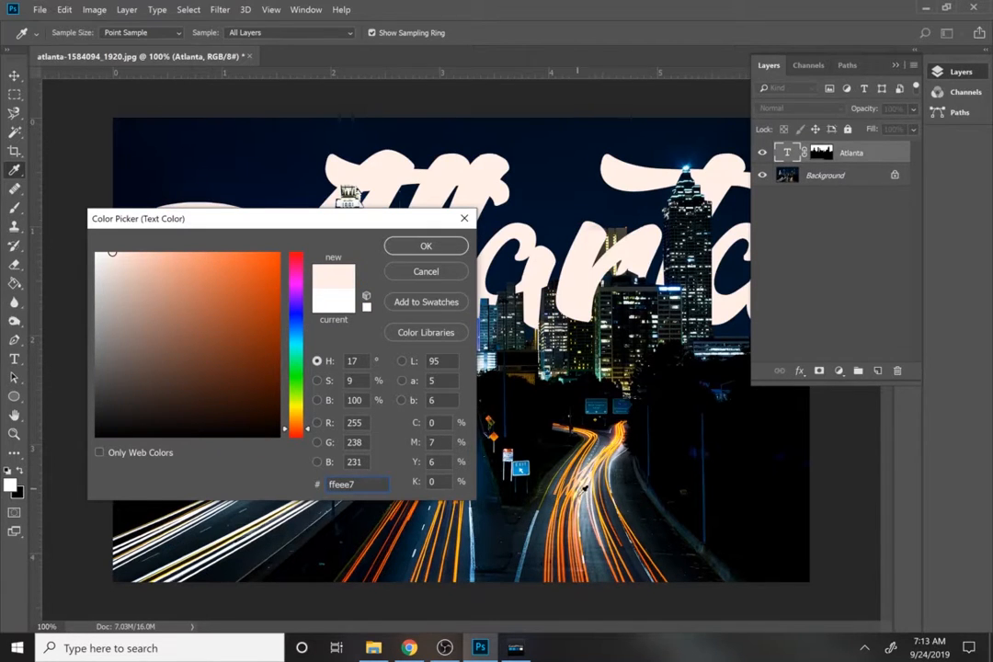
{"action": "left_click", "coordinate": [438, 255]}
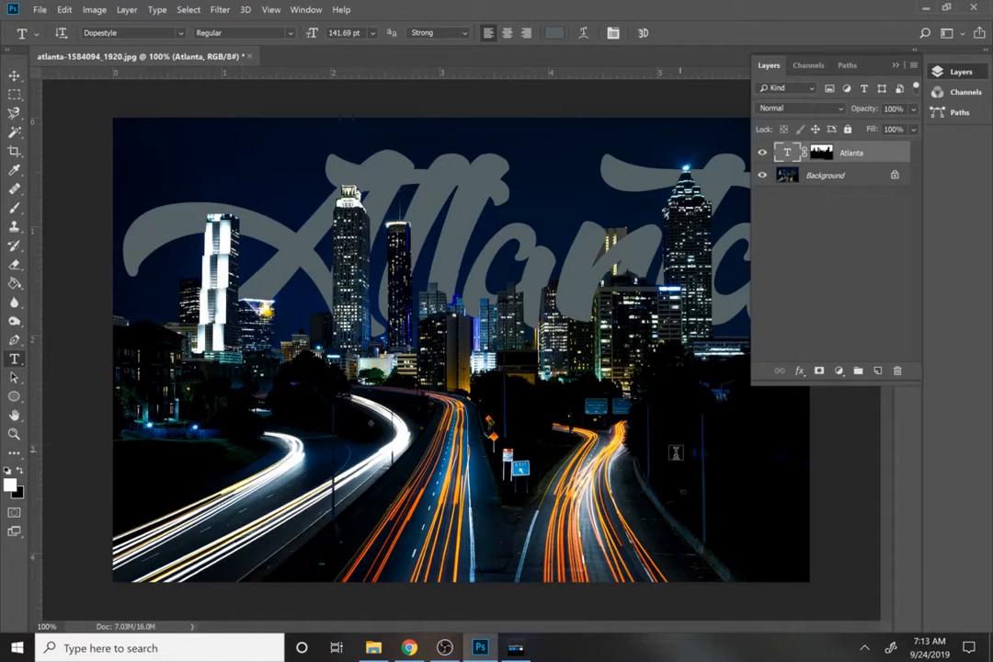
Create a new document from the recent 8 x 8 in custom preset at 300 ppi with a white background.
{"action": "key", "text": "ctrl+0"}
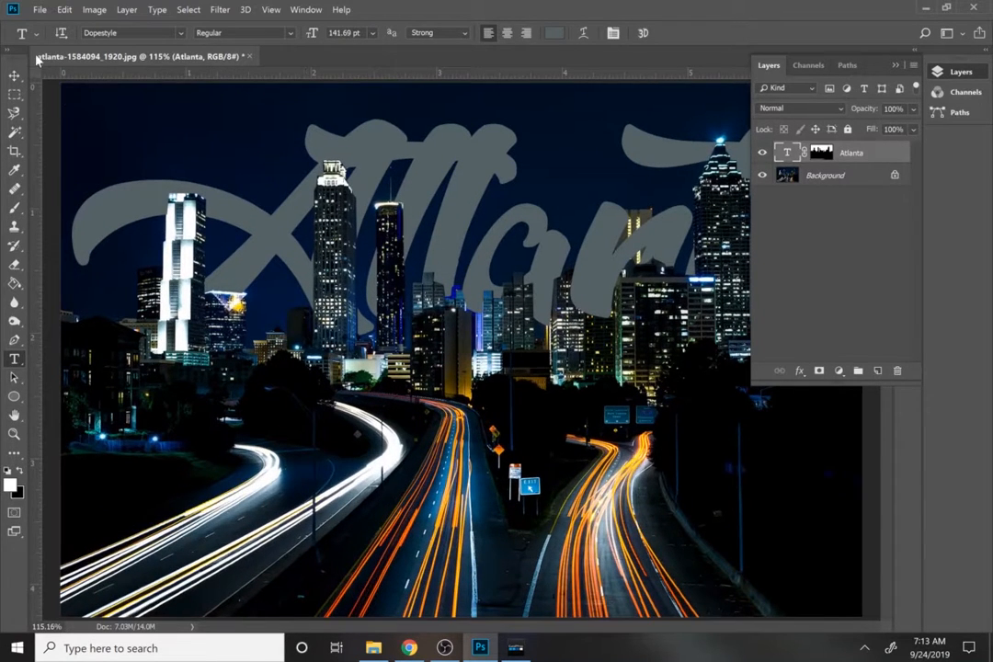
{"action": "left_click", "coordinate": [40, 11]}
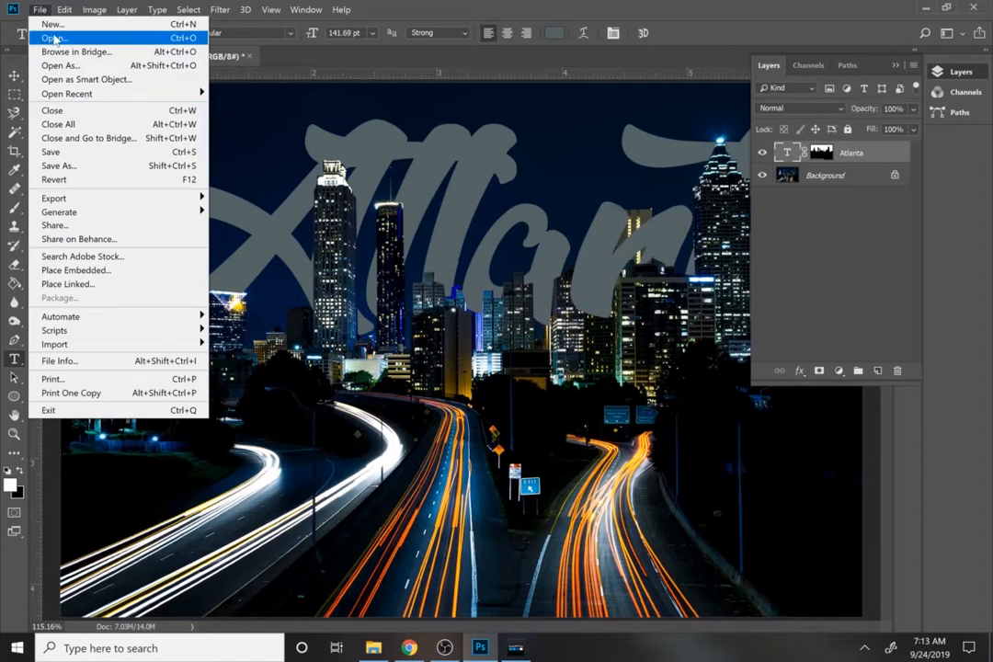
{"action": "left_click", "coordinate": [51, 26]}
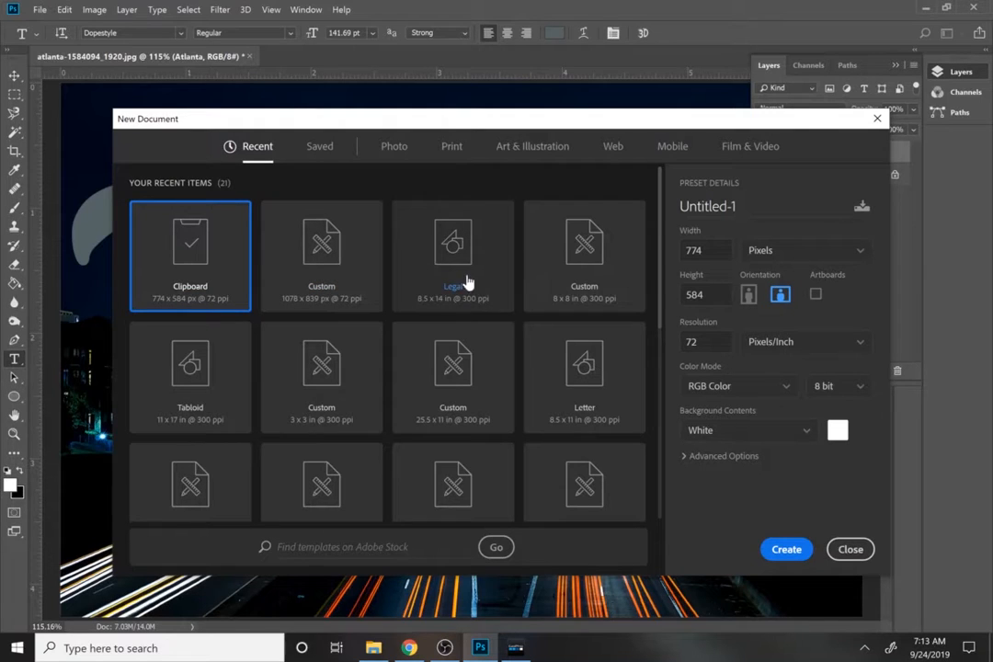
{"action": "left_click", "coordinate": [593, 272]}
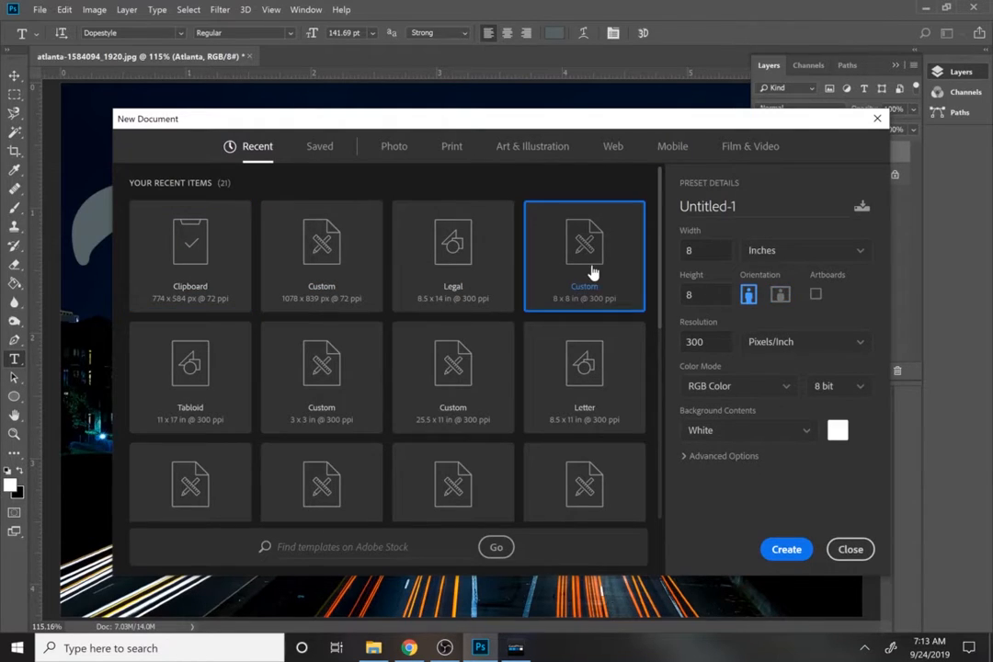
{"action": "left_click", "coordinate": [784, 554]}
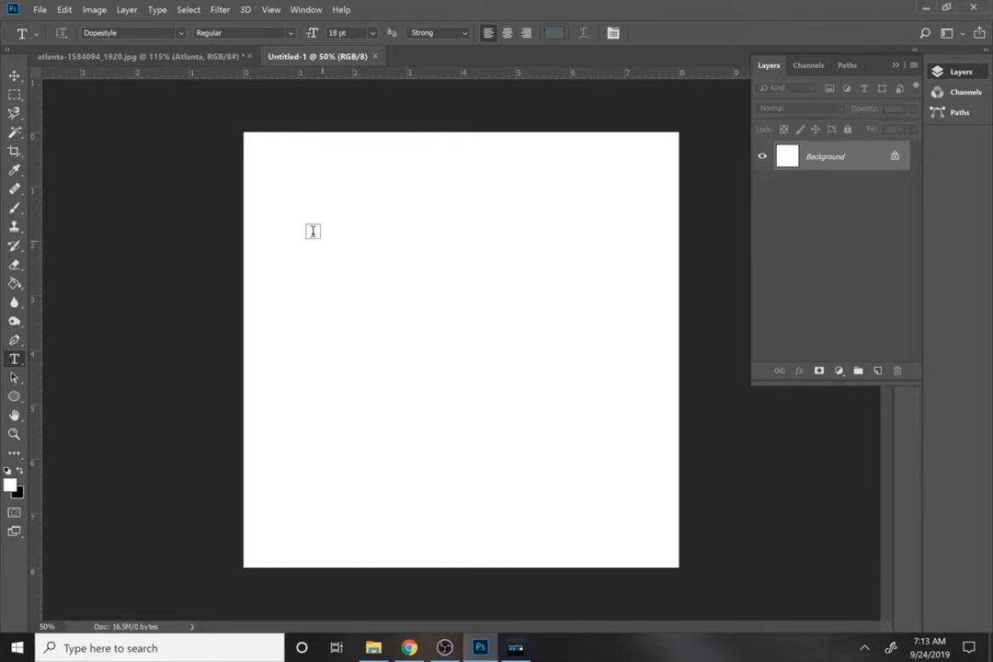
Add the text "Typography 3" in 18 pt Dopestyle near the upper-left corner of the white page.
{"action": "left_click", "coordinate": [269, 175]}
{"action": "type", "text": "Typography 3"}
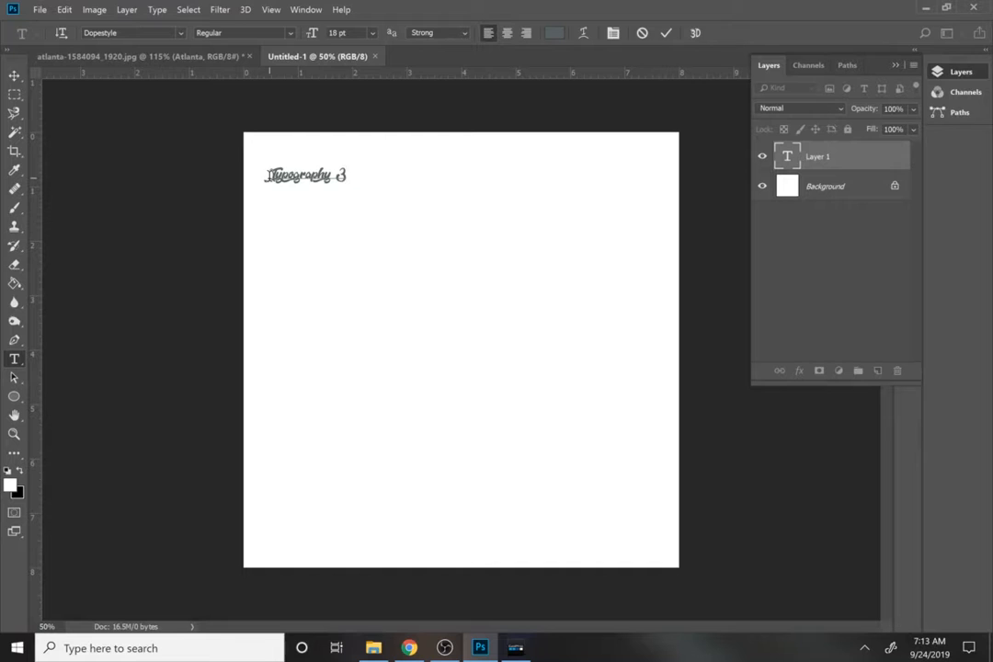
{"action": "key", "text": "ctrl+Return"}
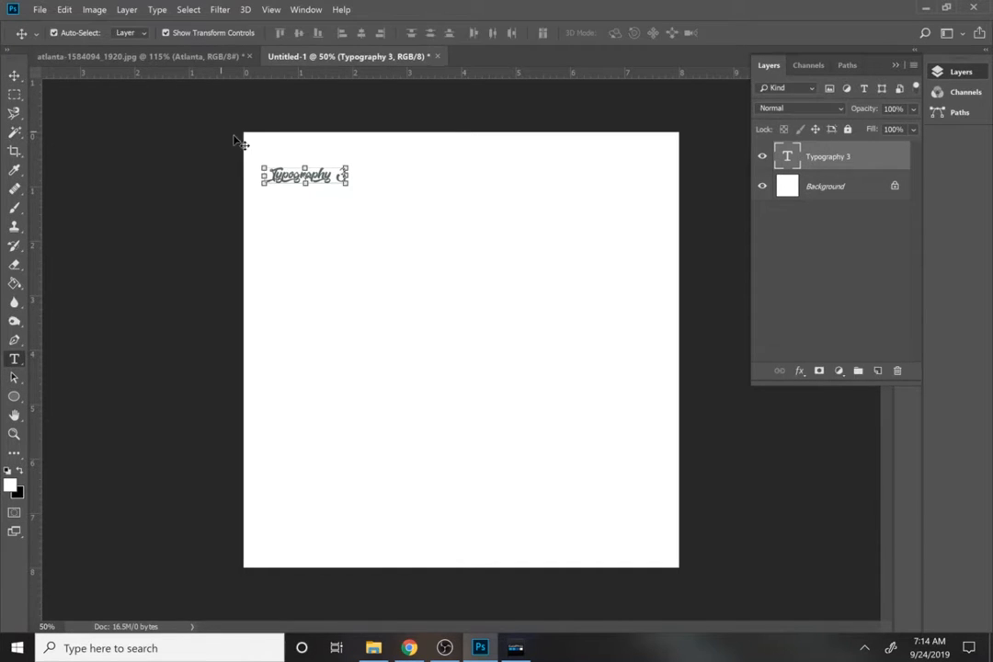
{"action": "left_click", "coordinate": [283, 171]}
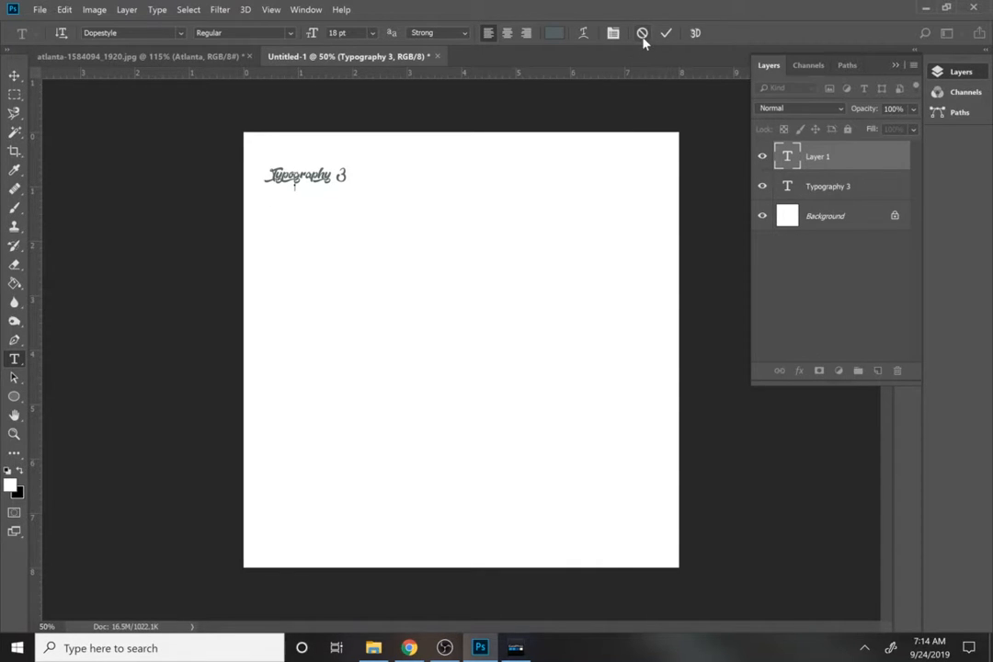
{"action": "key", "text": "Escape"}
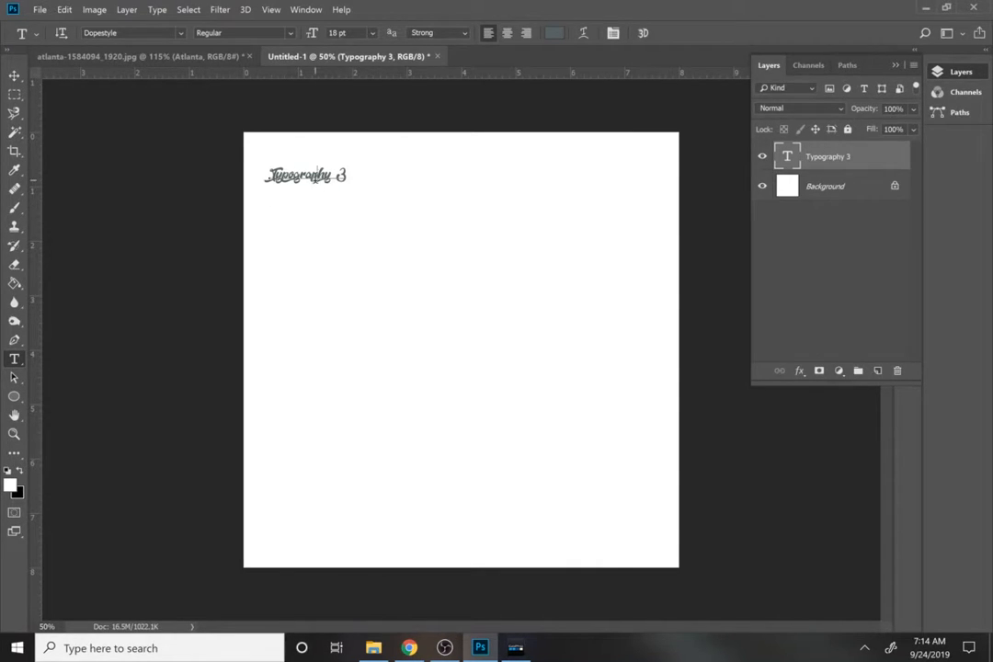
Change the font of the whole "Typography 3" text to Tw Cen MT.
{"action": "double_click", "coordinate": [275, 174]}
{"action": "key", "text": "ctrl+a"}
{"action": "left_click", "coordinate": [184, 32]}
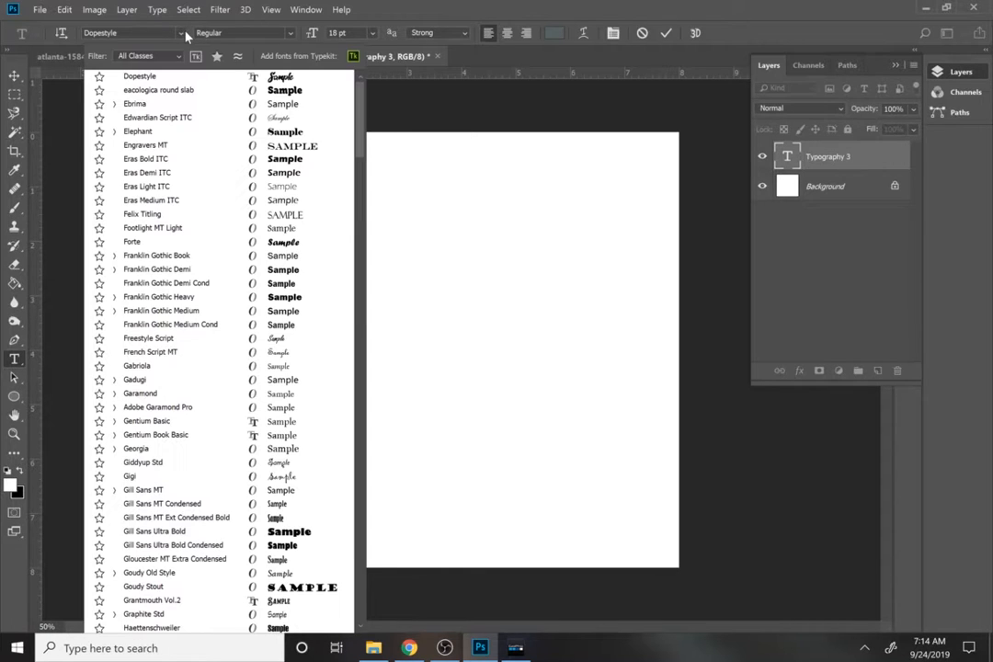
{"action": "scroll", "coordinate": [193, 96], "scroll_direction": "up", "scroll_amount": 10}
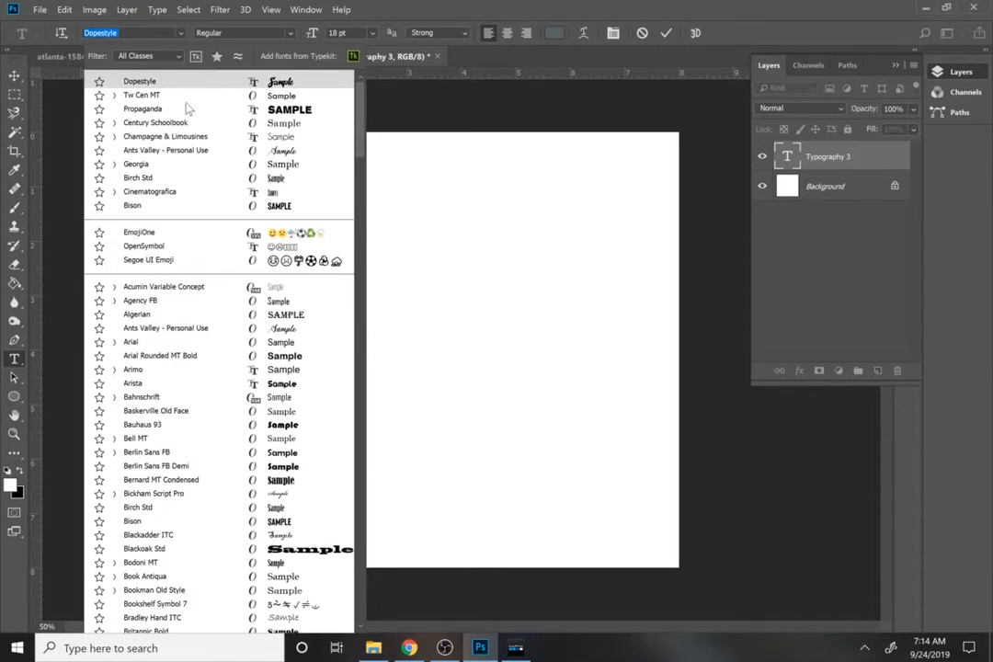
{"action": "left_click", "coordinate": [166, 91]}
{"action": "left_click", "coordinate": [285, 177]}
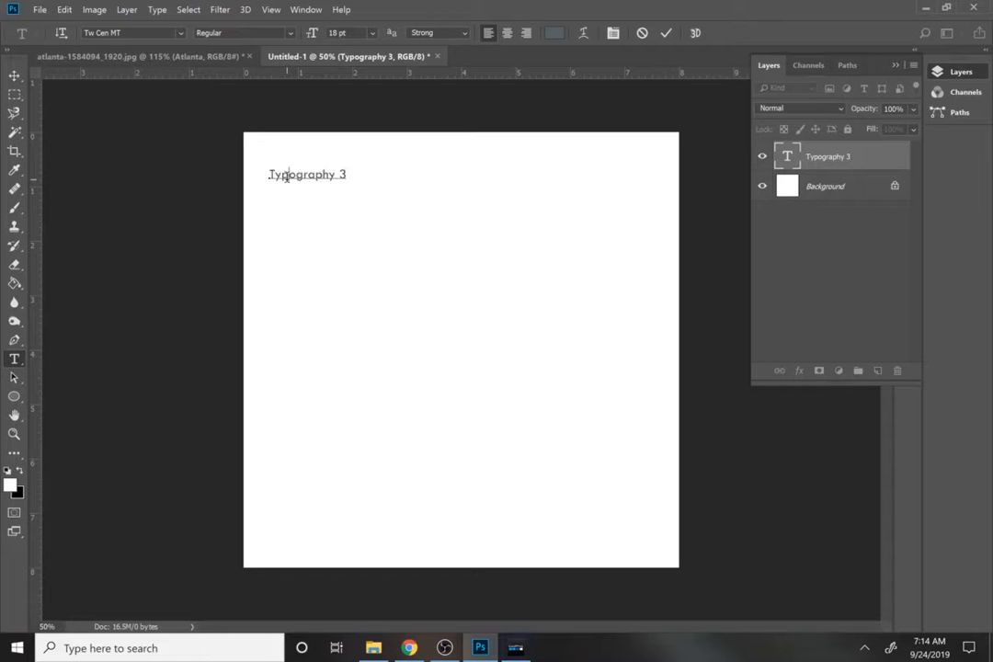
Scale the "Typography 3" text to about 155% in the page's upper-left corner and return to the atlanta-1584094_1920.jpg document.
{"action": "left_click", "coordinate": [14, 75]}
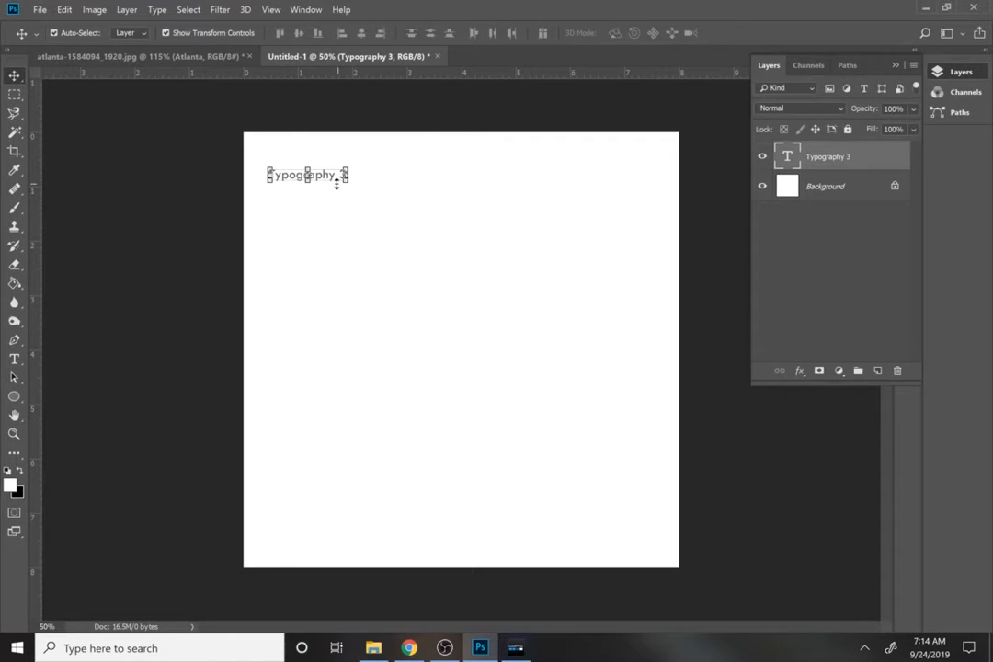
{"action": "left_click_drag", "start_coordinate": [337, 183], "coordinate": [375, 201]}
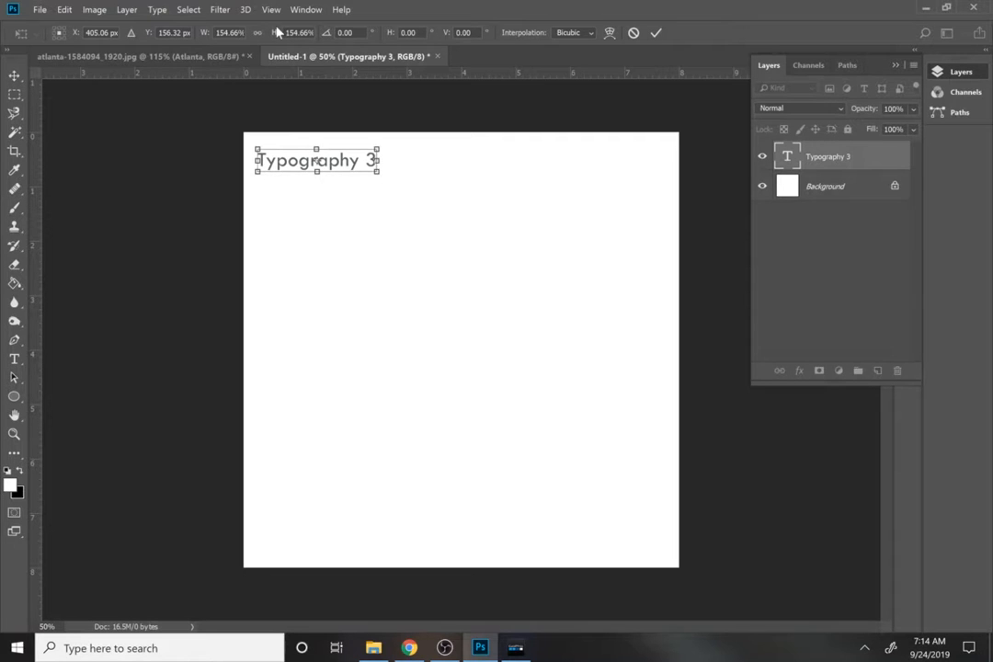
{"action": "key", "text": "Return"}
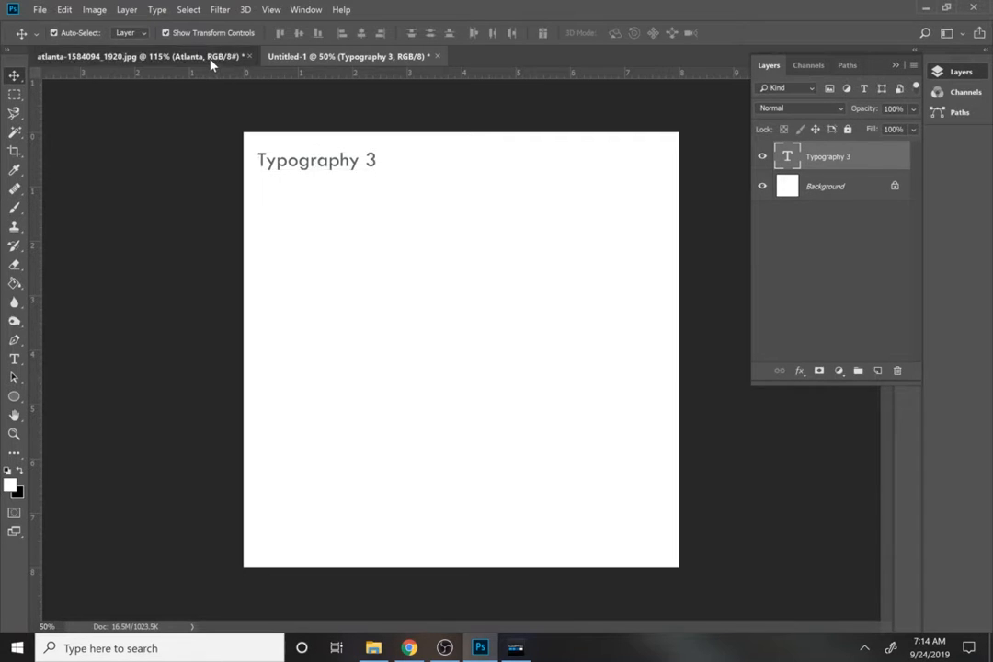
{"action": "left_click", "coordinate": [210, 57]}
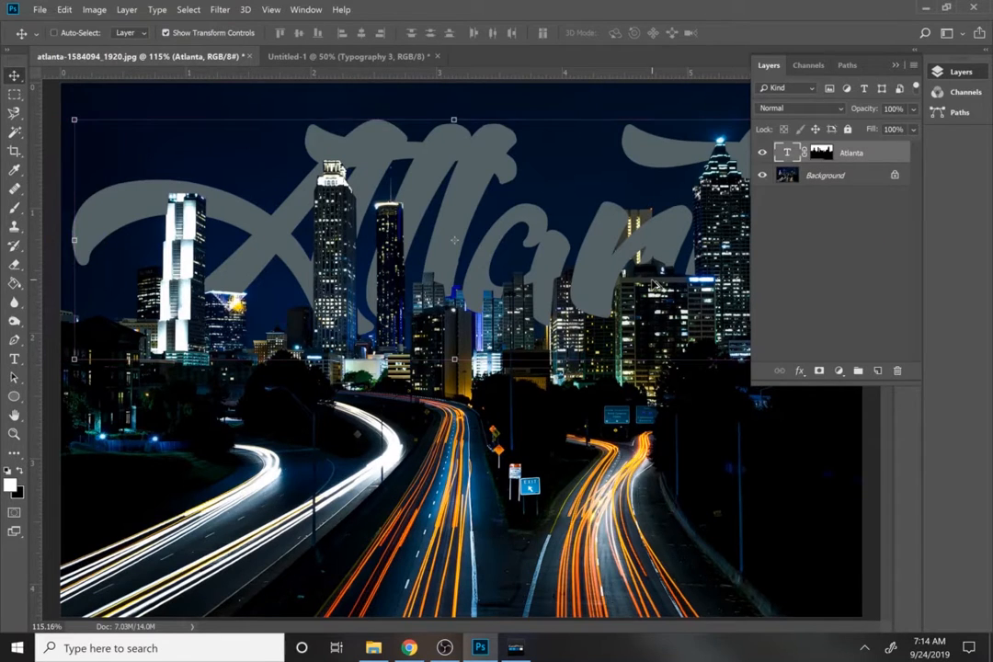
Stamp all visible layers of the Atlanta image into a new layer and place it below the "Typography 3" title in Untitled-1, scaled to about 61%.
{"action": "key", "text": "ctrl+shift+alt+n"}
{"action": "key", "text": "ctrl+shift+alt+e"}
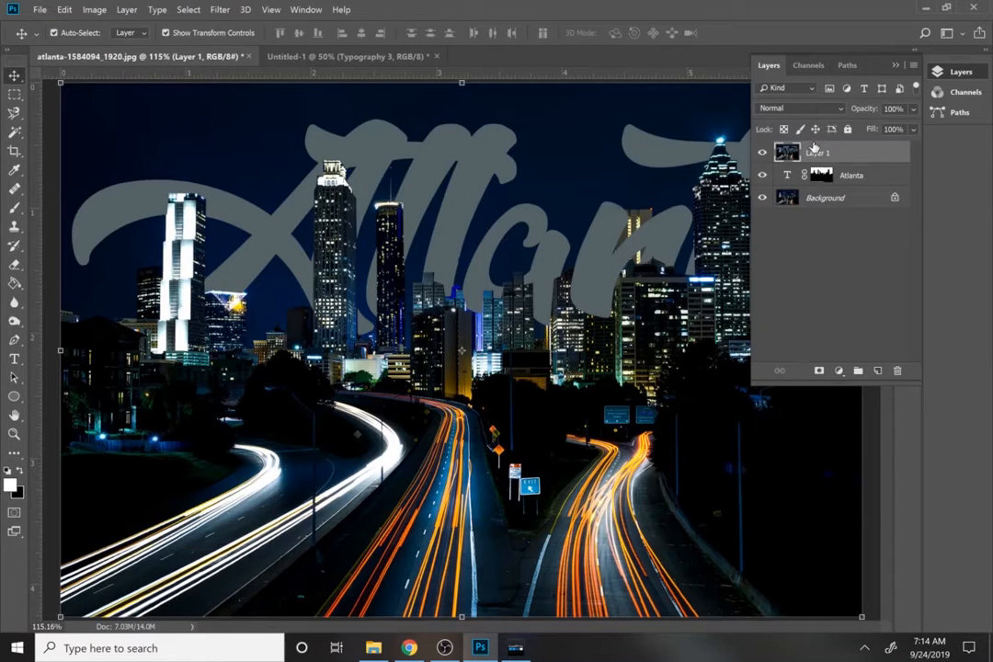
{"action": "left_click_drag", "start_coordinate": [789, 153], "coordinate": [532, 336]}
{"action": "left_click_drag", "start_coordinate": [597, 404], "coordinate": [473, 318]}
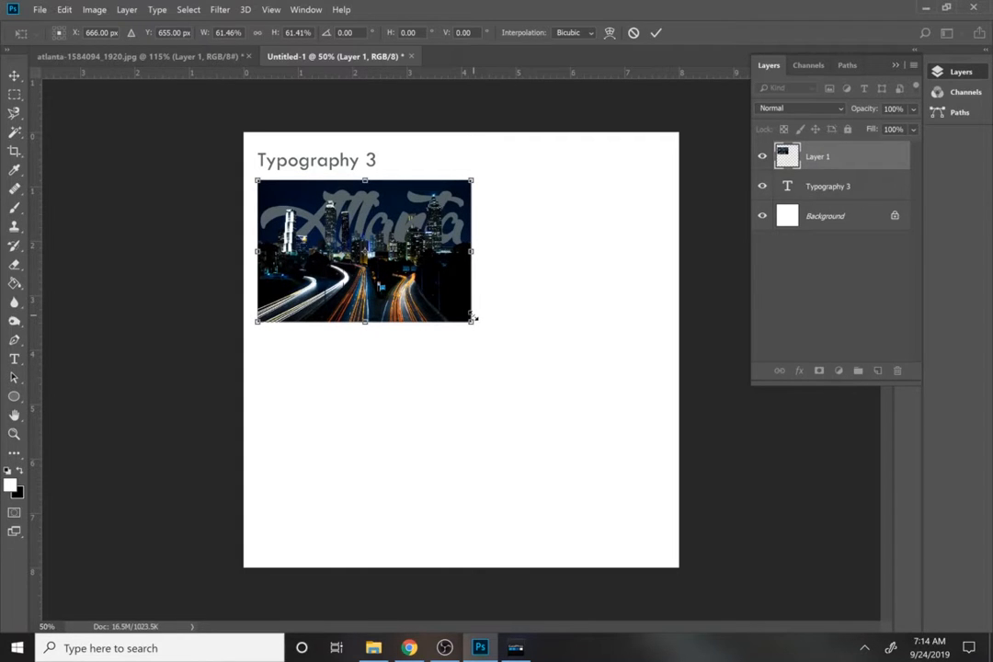
{"action": "key", "text": "Return"}
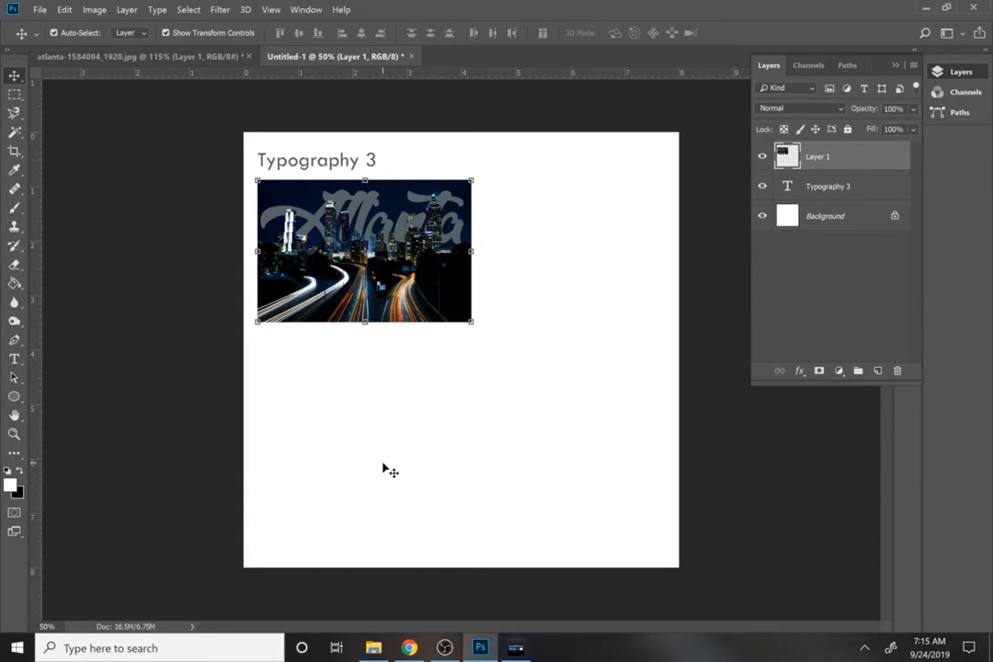
Switch to Chrome, open dafont.com in a new tab and look through the recently added fonts.
{"action": "left_click", "coordinate": [409, 647]}
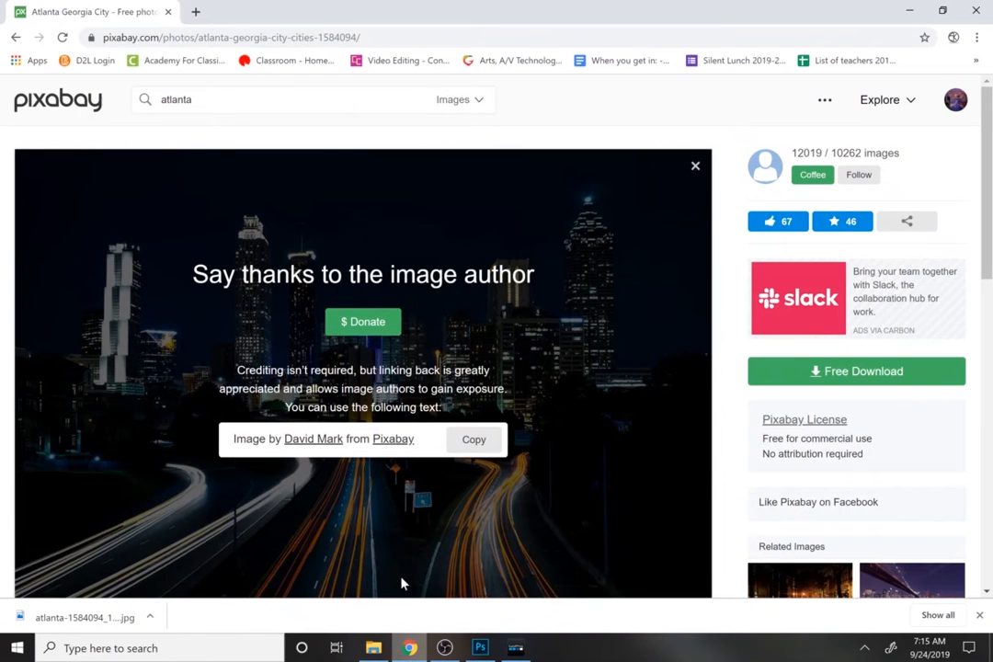
{"action": "left_click", "coordinate": [195, 12]}
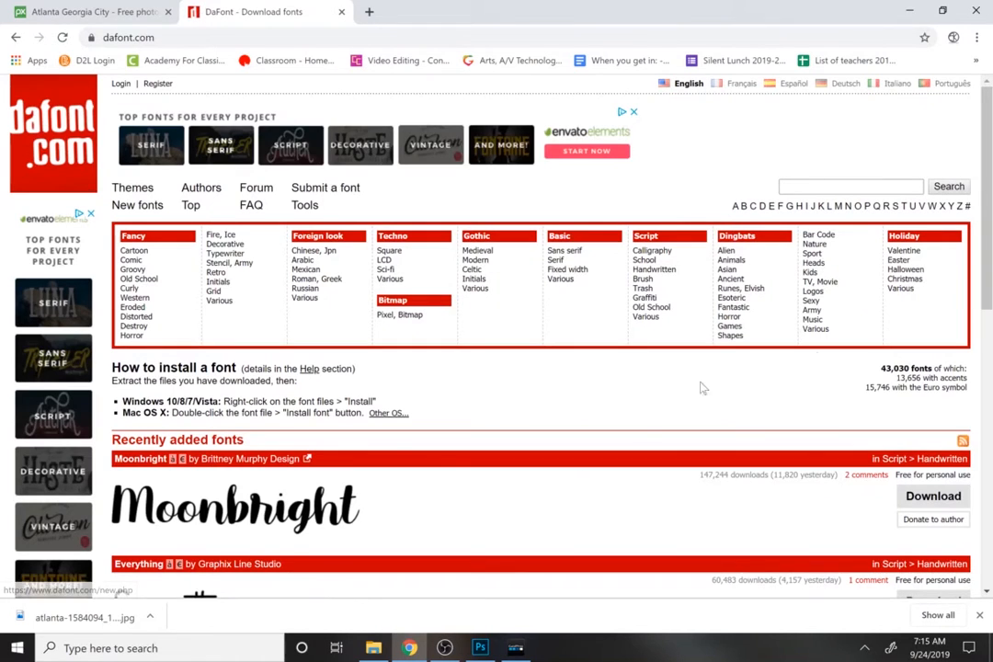
{"action": "scroll", "coordinate": [988, 413], "scroll_direction": "down", "scroll_amount": 4}
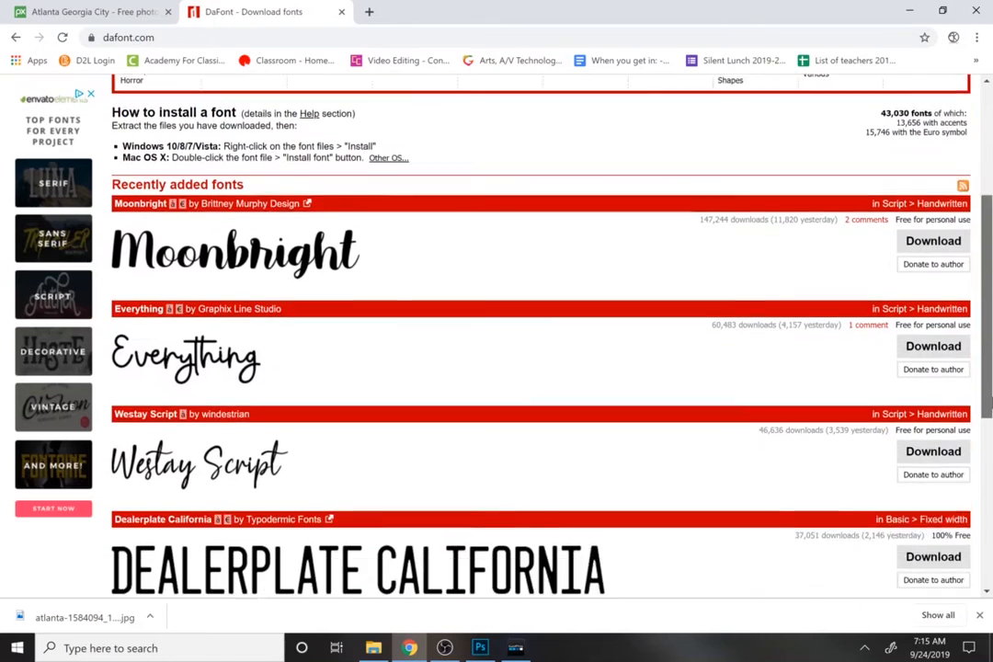
{"action": "left_click_drag", "start_coordinate": [988, 413], "coordinate": [988, 491]}
{"action": "left_click", "coordinate": [444, 647]}
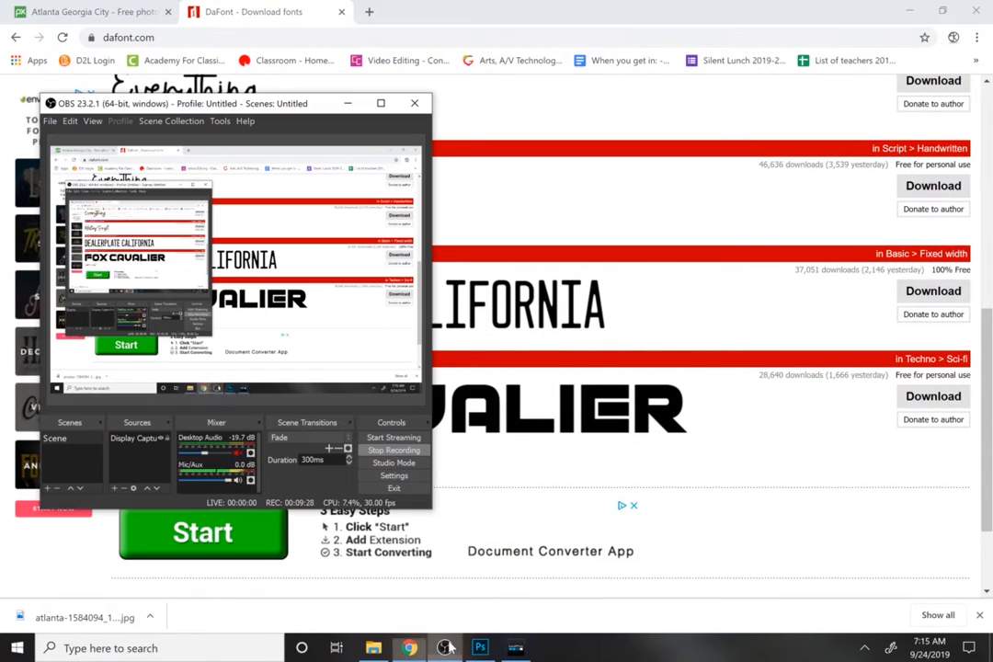
{"action": "left_click", "coordinate": [445, 647]}
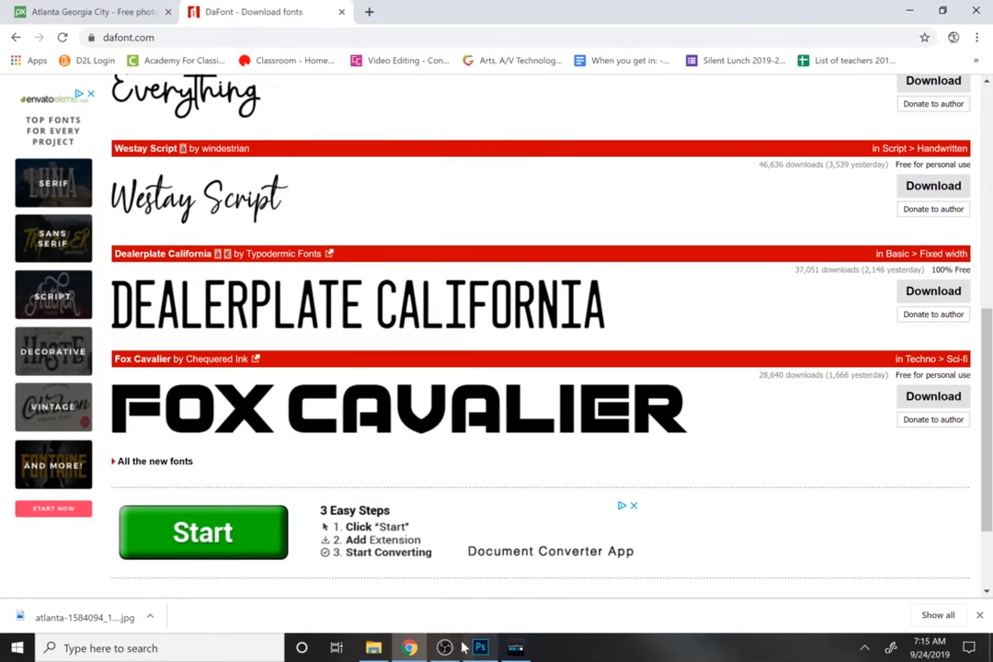